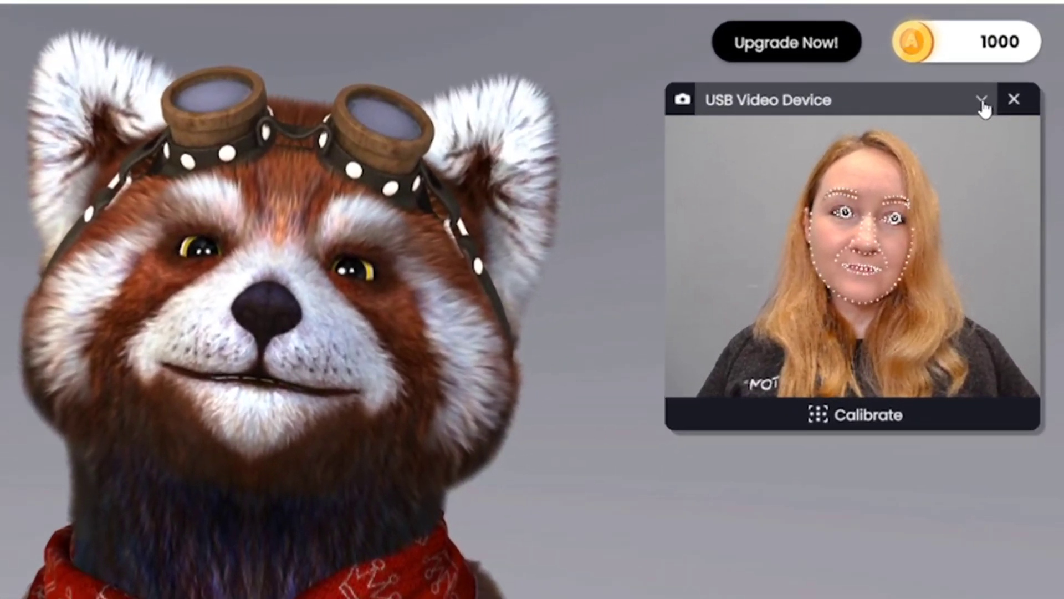
Keep USB Video Device as the webcam and run the face tracking calibration.
click(1009, 79)
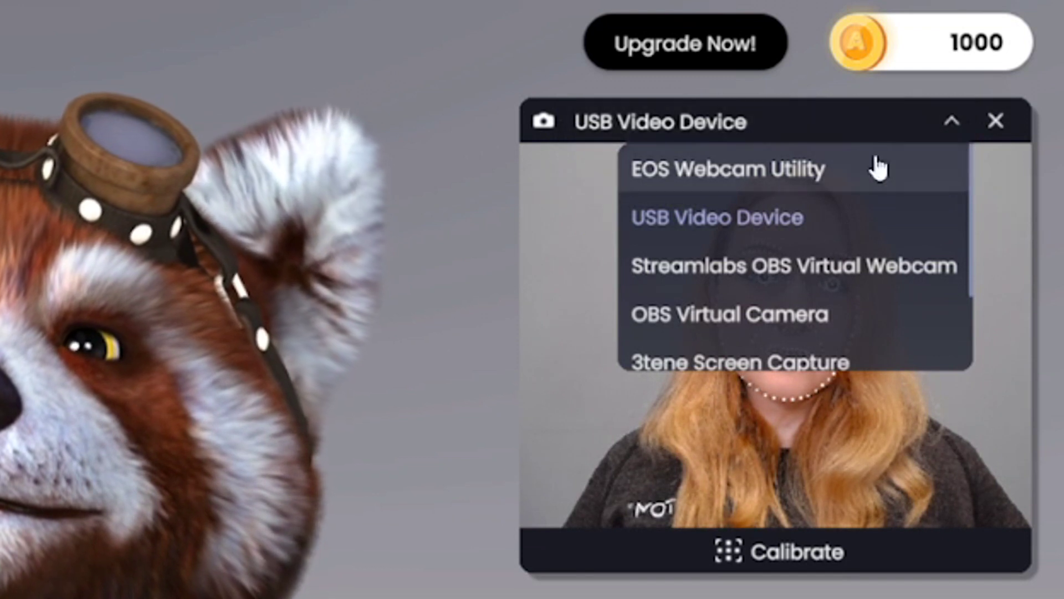
click(947, 194)
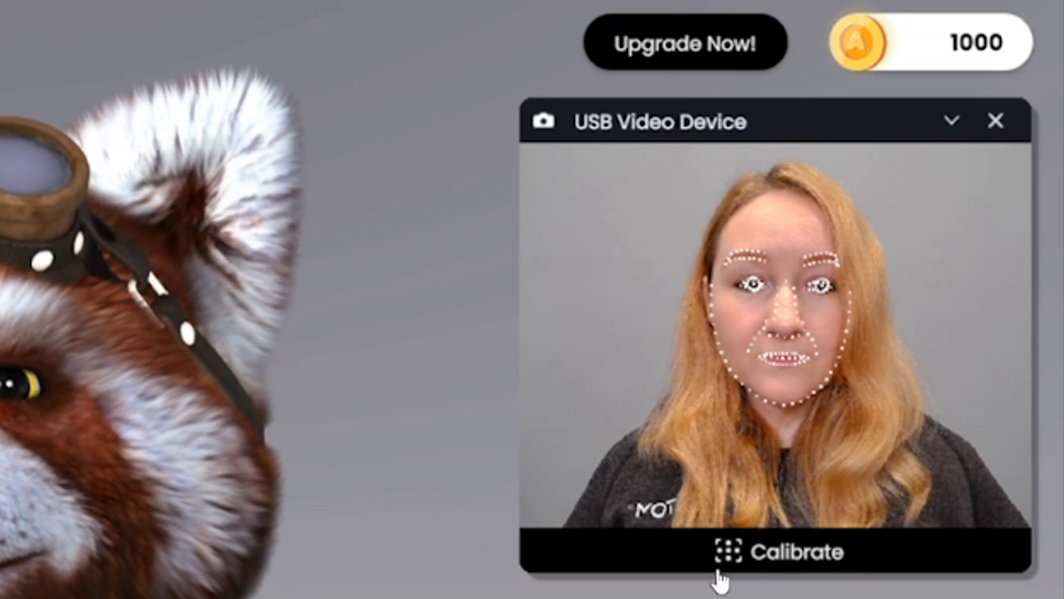
click(719, 574)
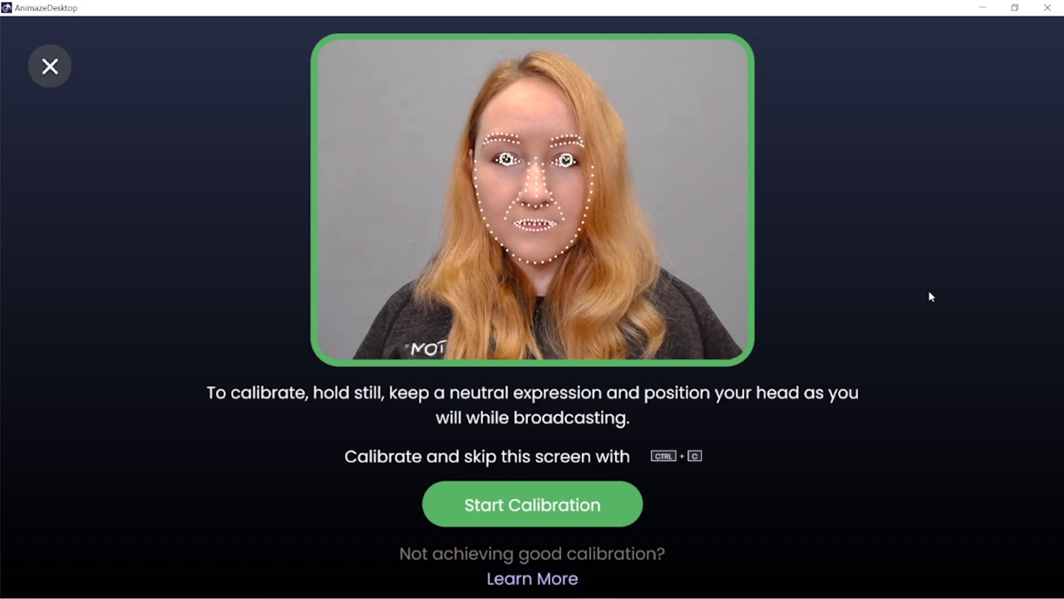
click(572, 516)
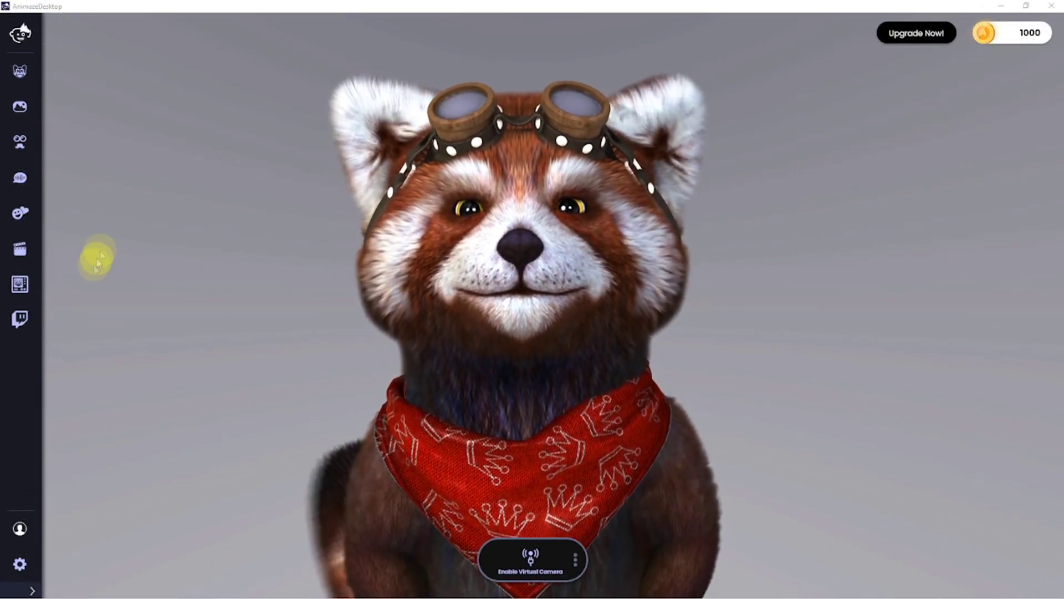
Switch the avatar to Lily The Octopus and browse the Shop's avatars.
click(21, 69)
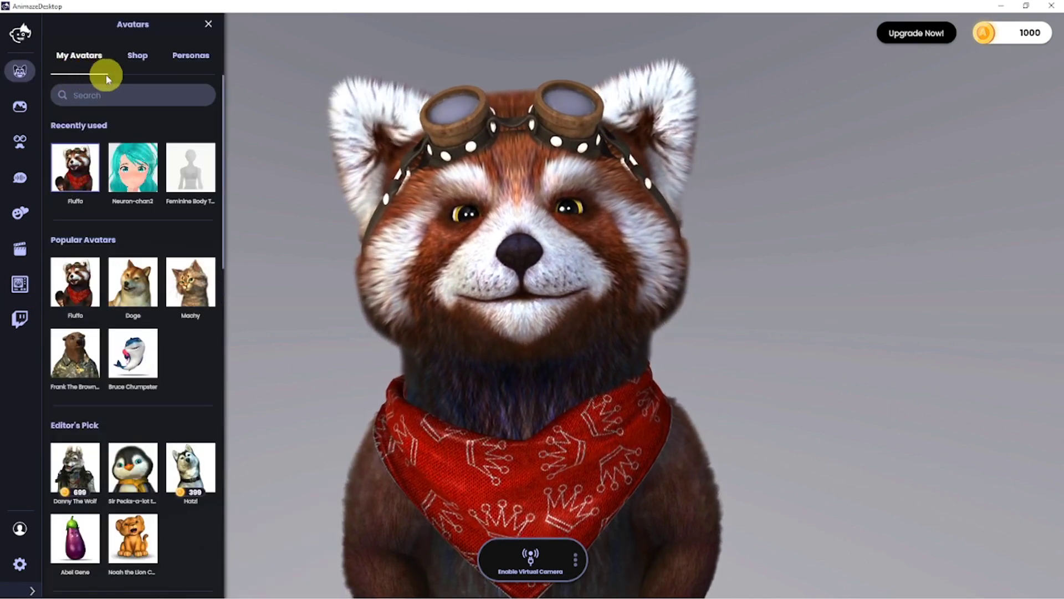
scroll(190, 230, down, 20)
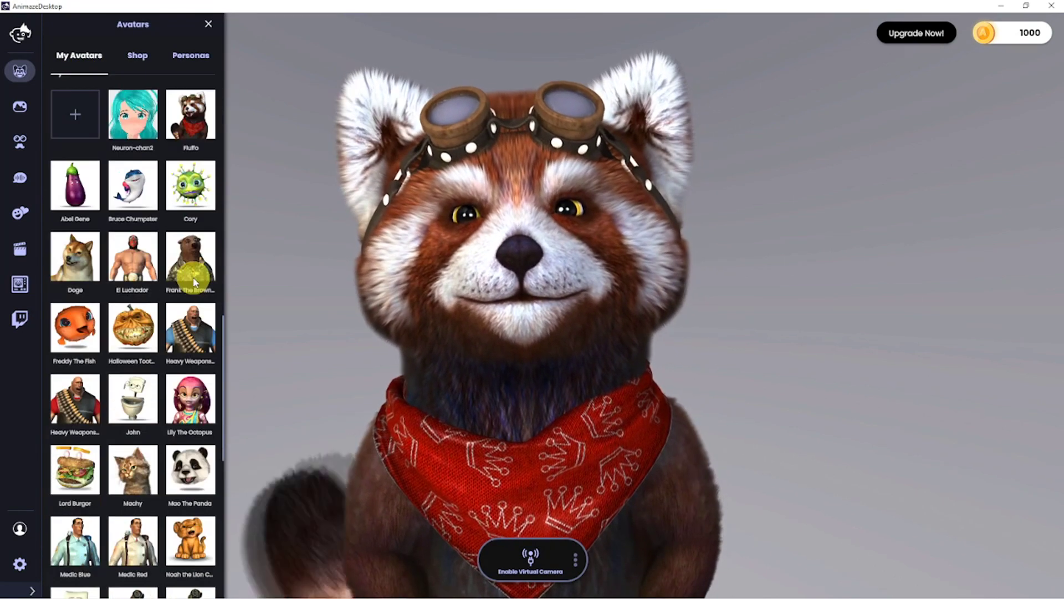
scroll(191, 282, down, 3)
click(190, 194)
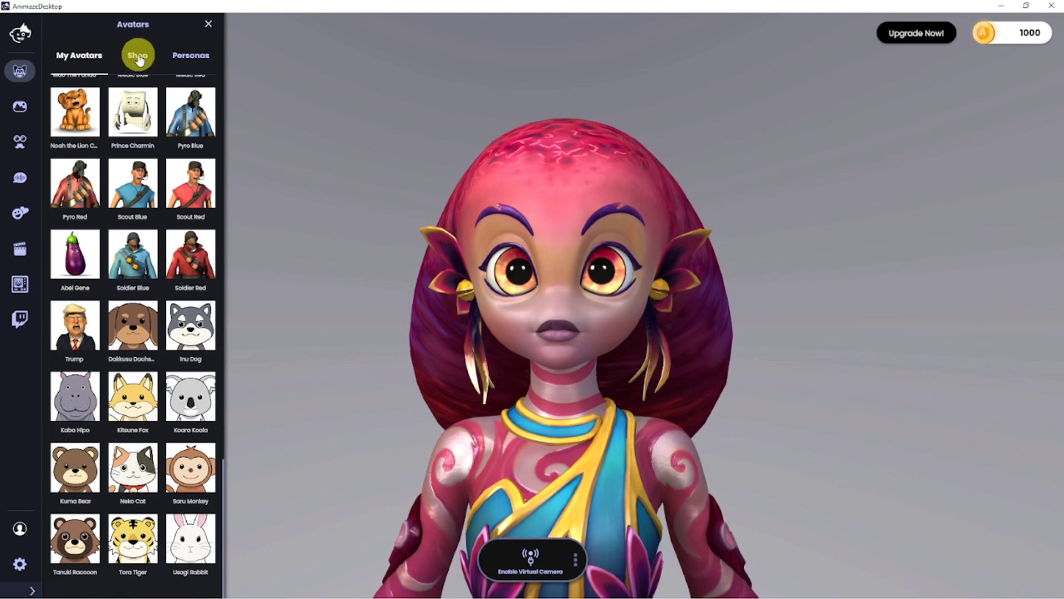
click(138, 60)
scroll(135, 261, down, 15)
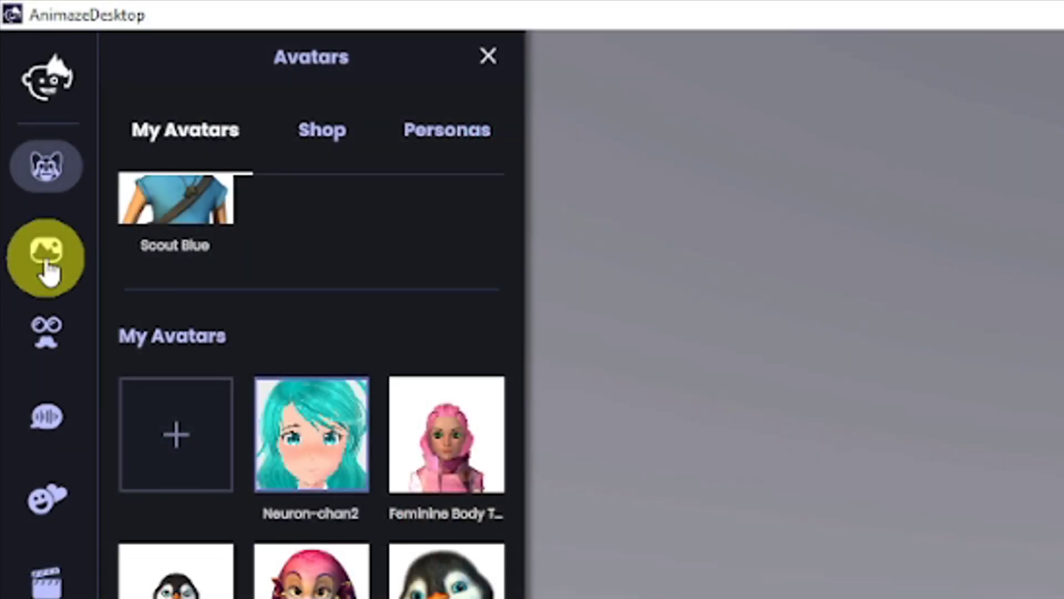
Browse the Shop backgrounds, then return to My Backgrounds for the pink sunburst background.
click(47, 266)
scroll(357, 405, down, 5)
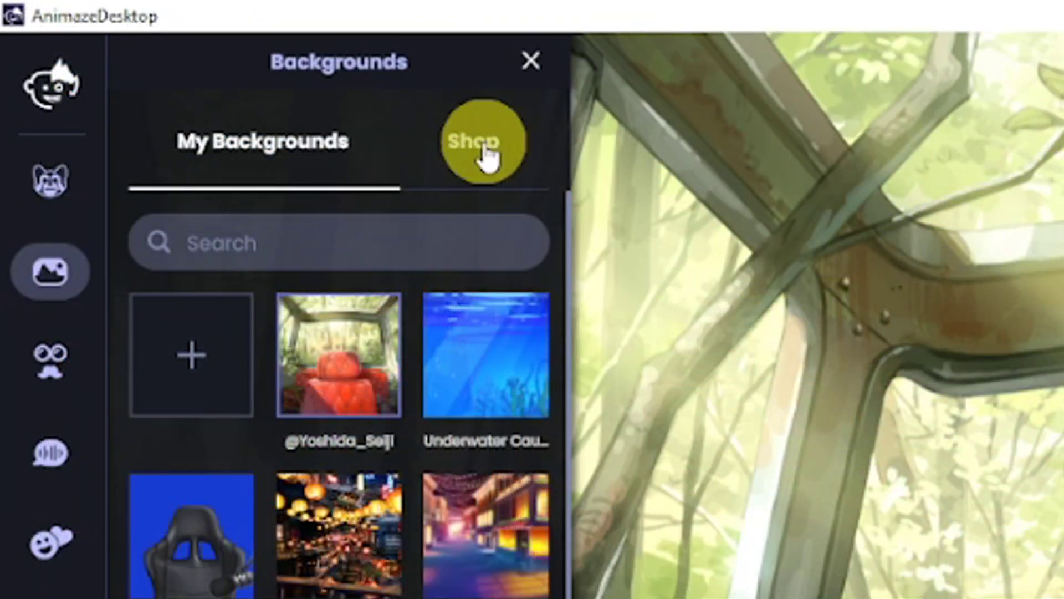
click(483, 155)
click(299, 159)
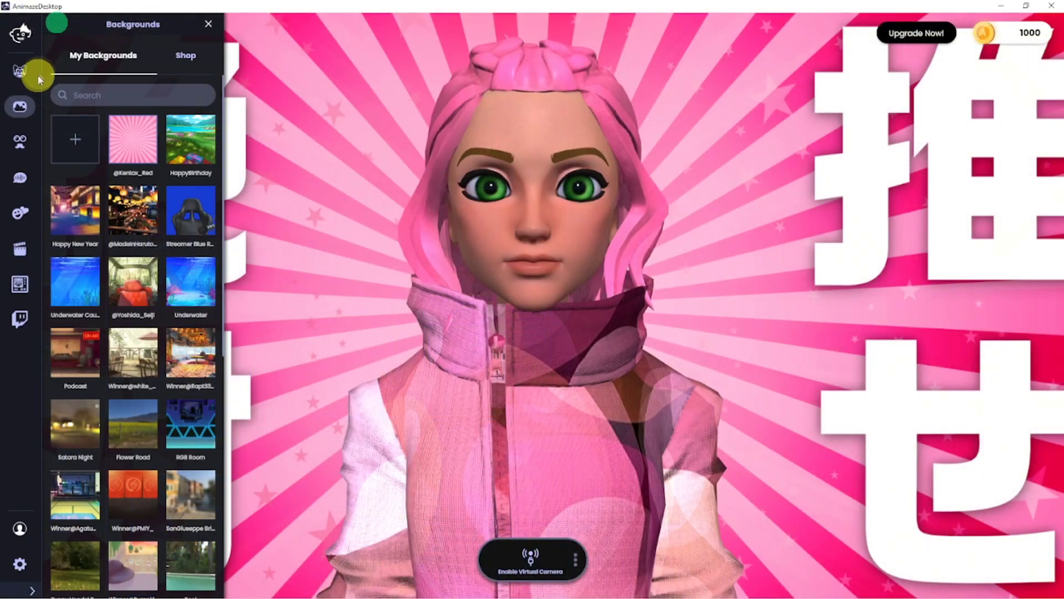
Try the Birthday party hat at size 45, reposition it, and recolour the witch hat purple.
click(20, 147)
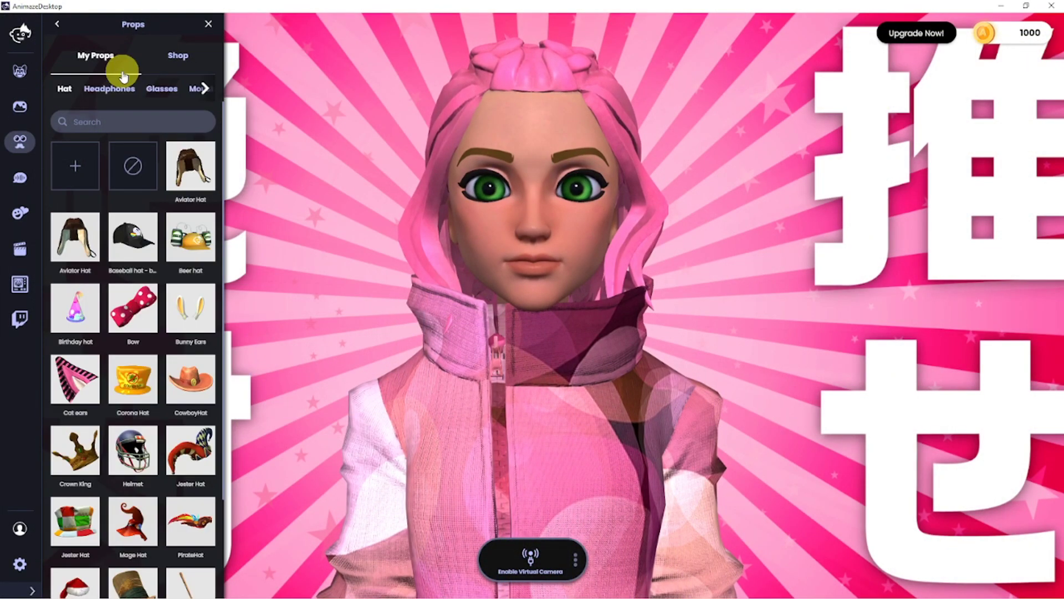
click(78, 317)
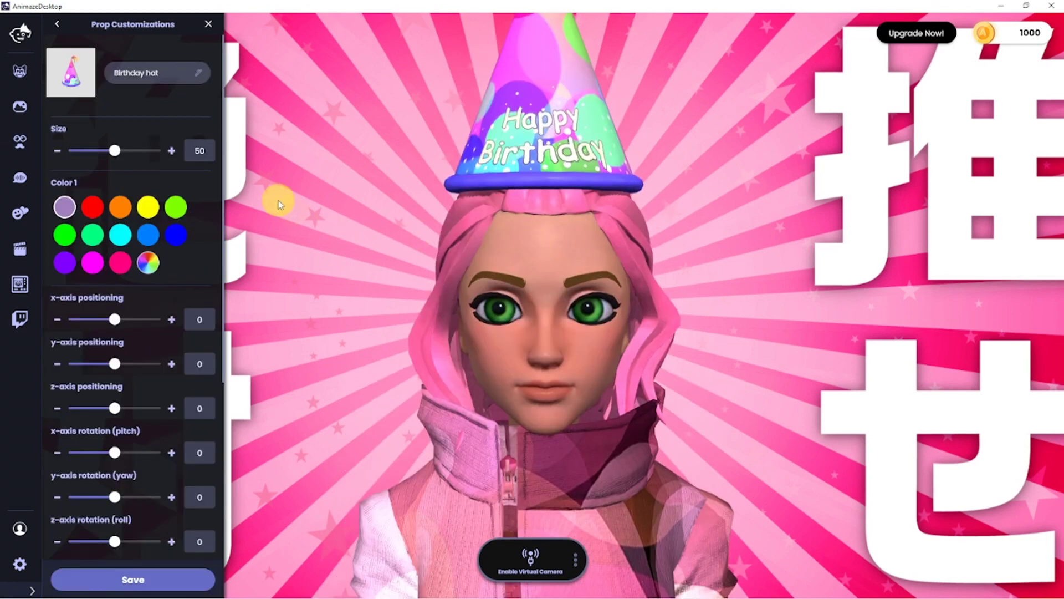
mouse_move(115, 153)
mouse_down()
mouse_move(95, 150)
mouse_move(118, 149)
mouse_move(111, 158)
mouse_up()
mouse_move(115, 322)
mouse_down()
mouse_move(102, 317)
mouse_move(114, 320)
mouse_up()
click(114, 365)
drag(115, 364, 107, 364)
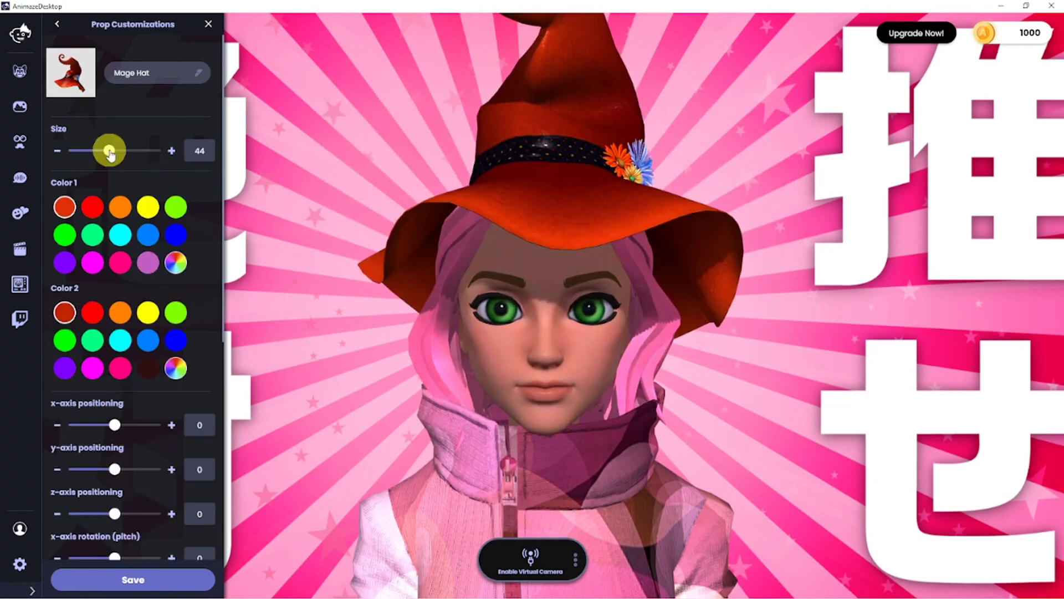
click(59, 365)
Add pink headphones and striped cat ears, then preview the Announcer voice effect.
click(109, 173)
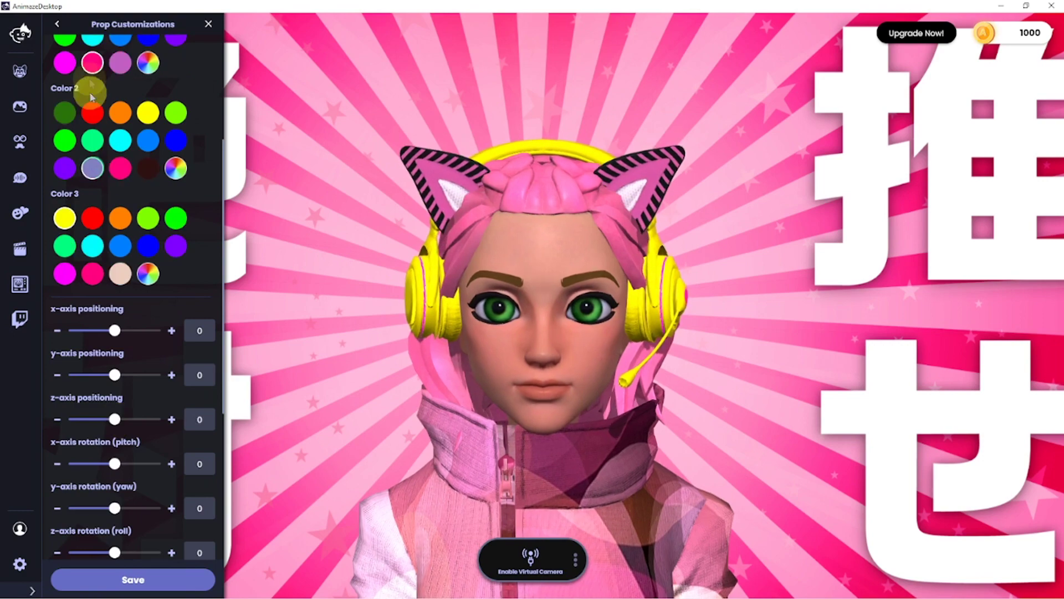
click(295, 253)
click(242, 354)
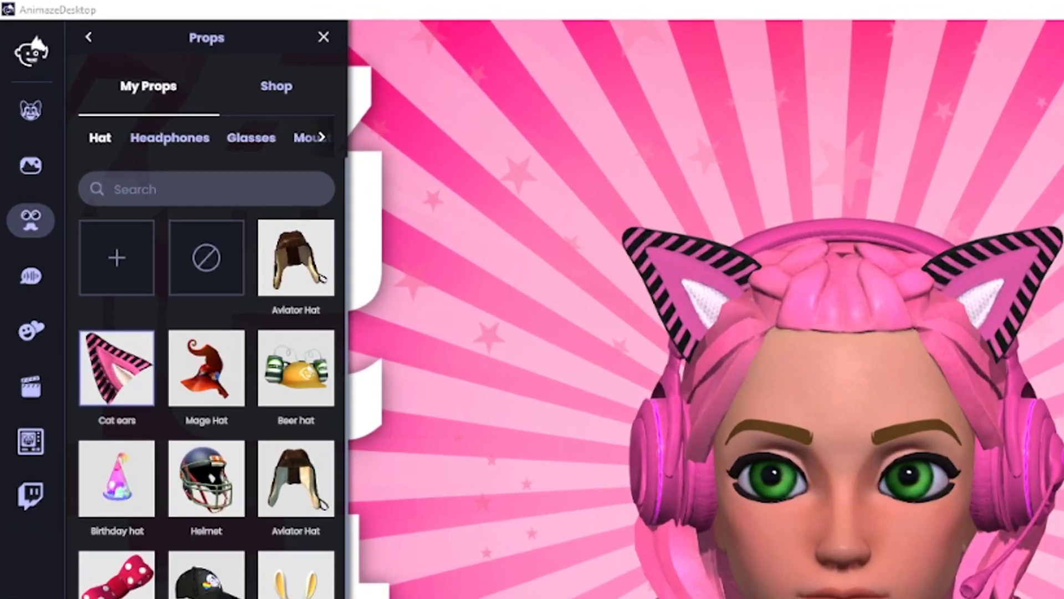
click(134, 172)
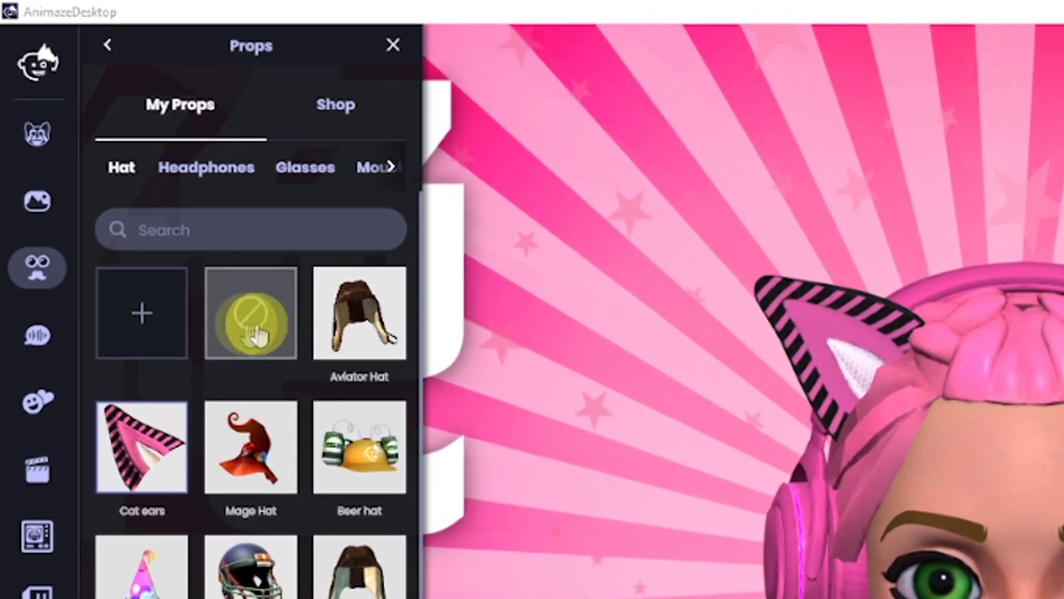
click(145, 297)
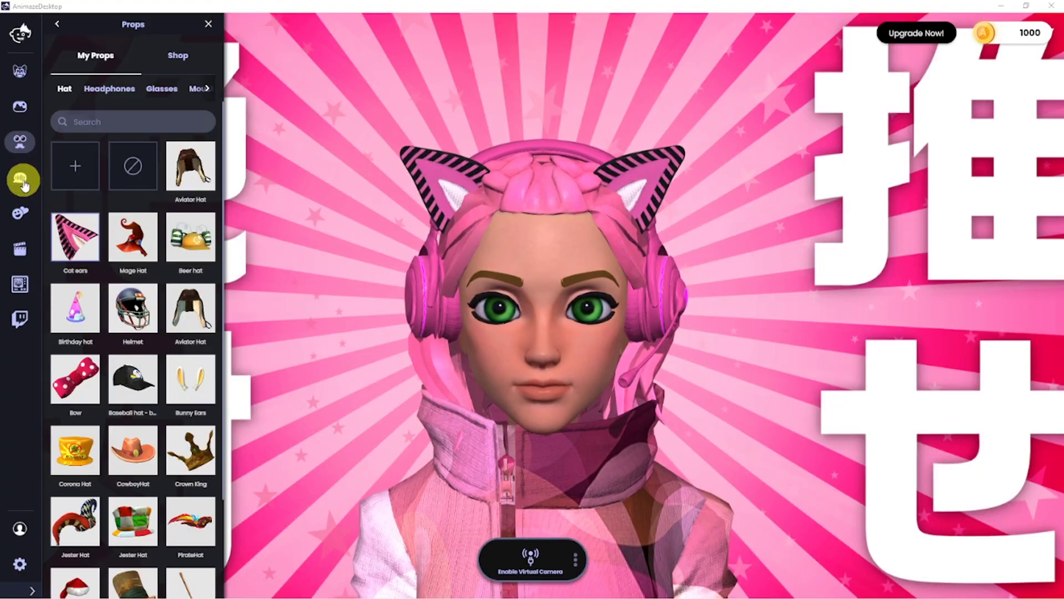
click(21, 179)
click(134, 167)
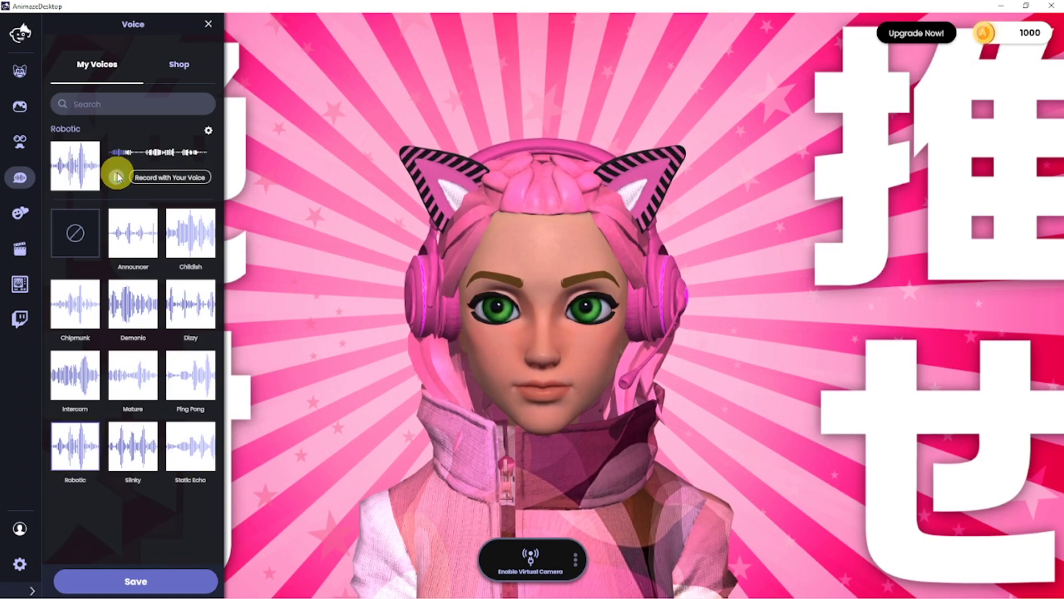
Hide the voice preview and keep the microphone as the audio input in Audio settings.
click(16, 179)
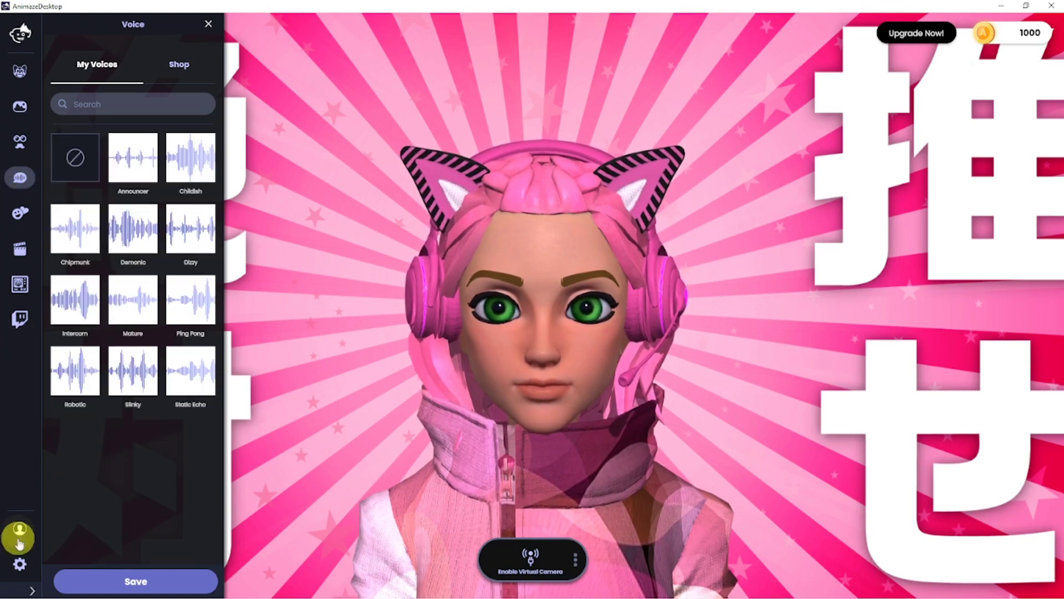
click(19, 567)
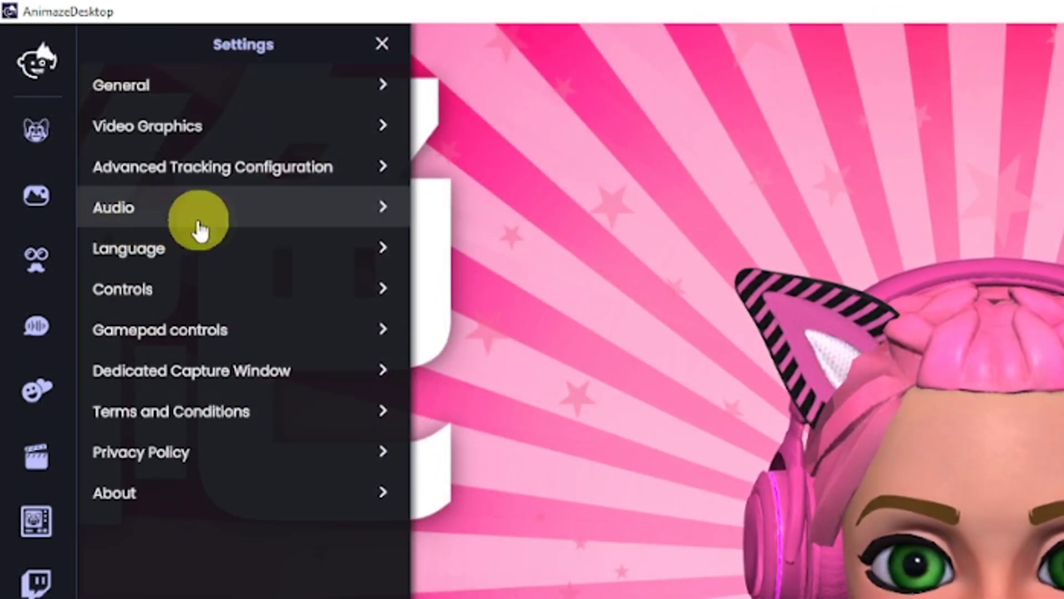
click(269, 222)
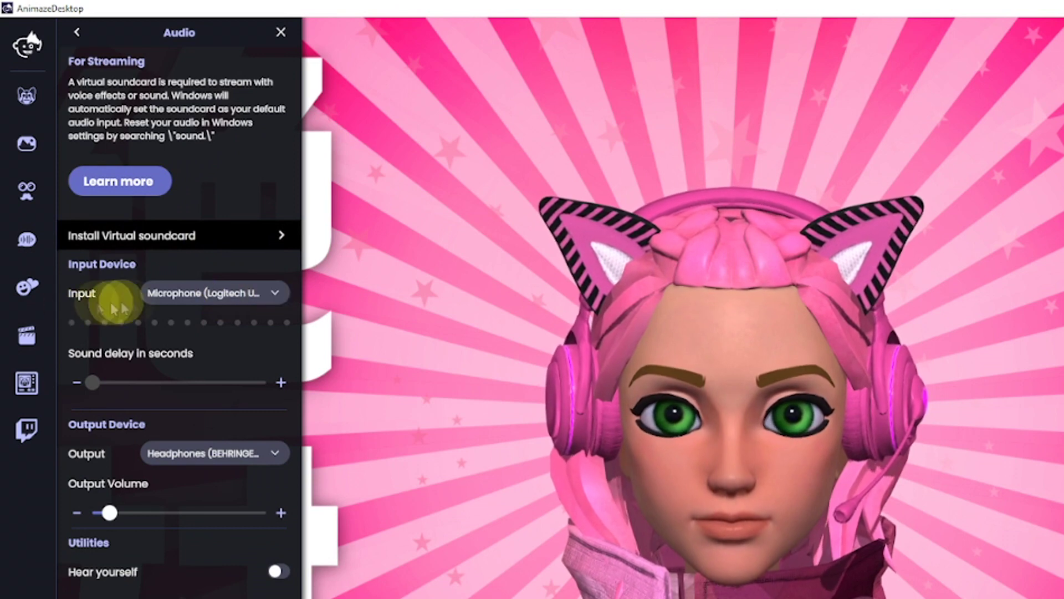
click(274, 295)
click(268, 289)
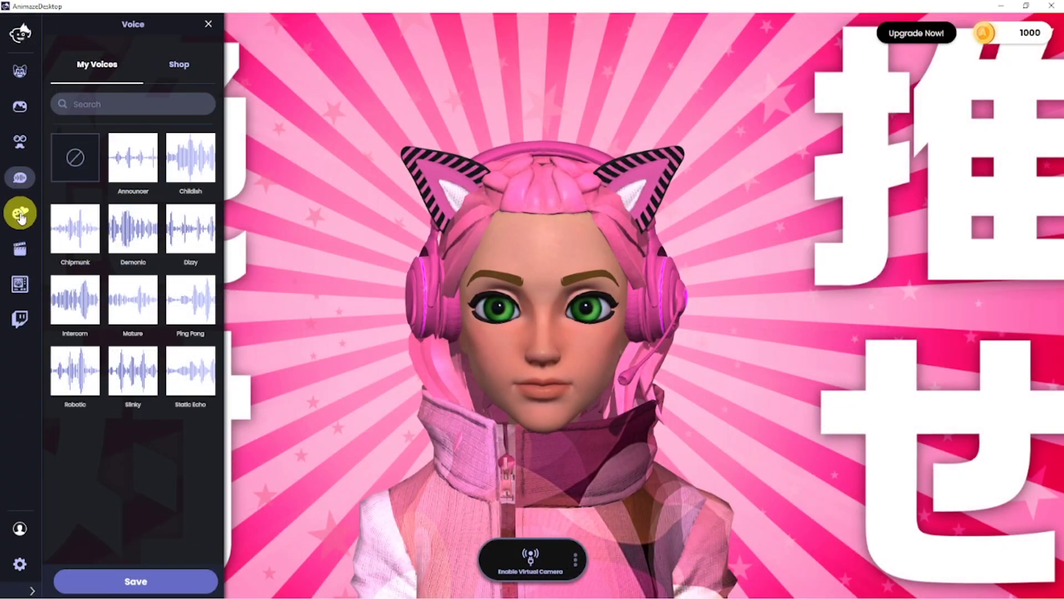
click(21, 214)
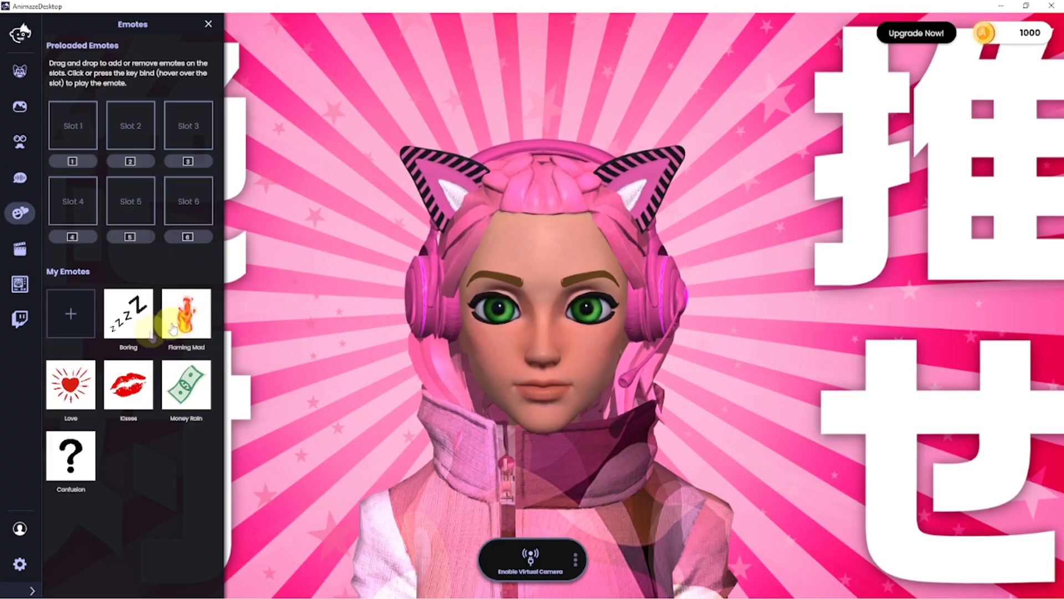
Place Boring, Flaming Mad and Kisses in emote slots 1–3, then test Money Rain and Confusion.
drag(133, 328, 80, 133)
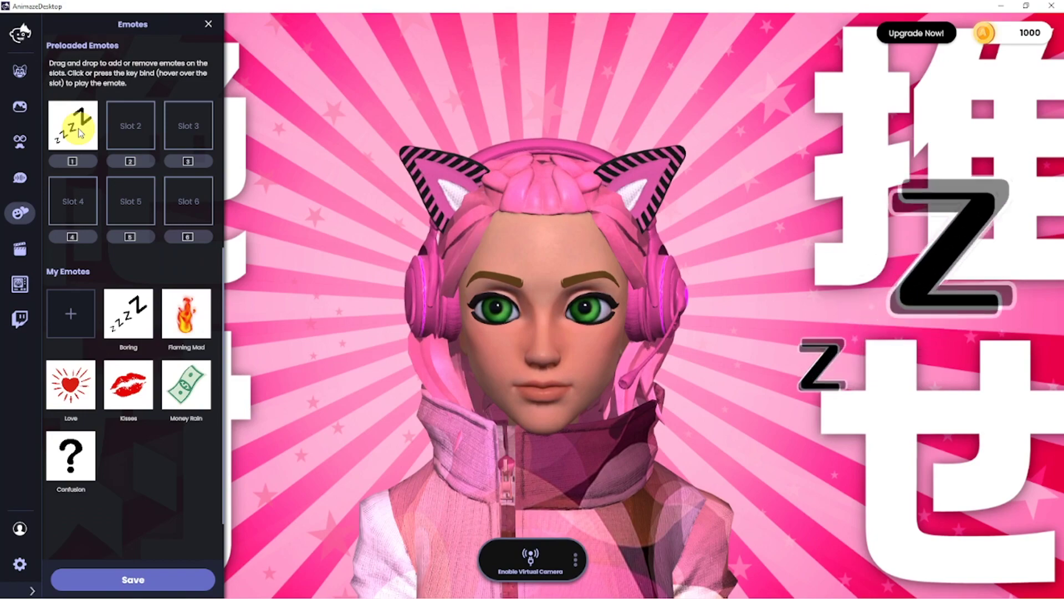
drag(186, 314, 131, 126)
drag(128, 384, 188, 125)
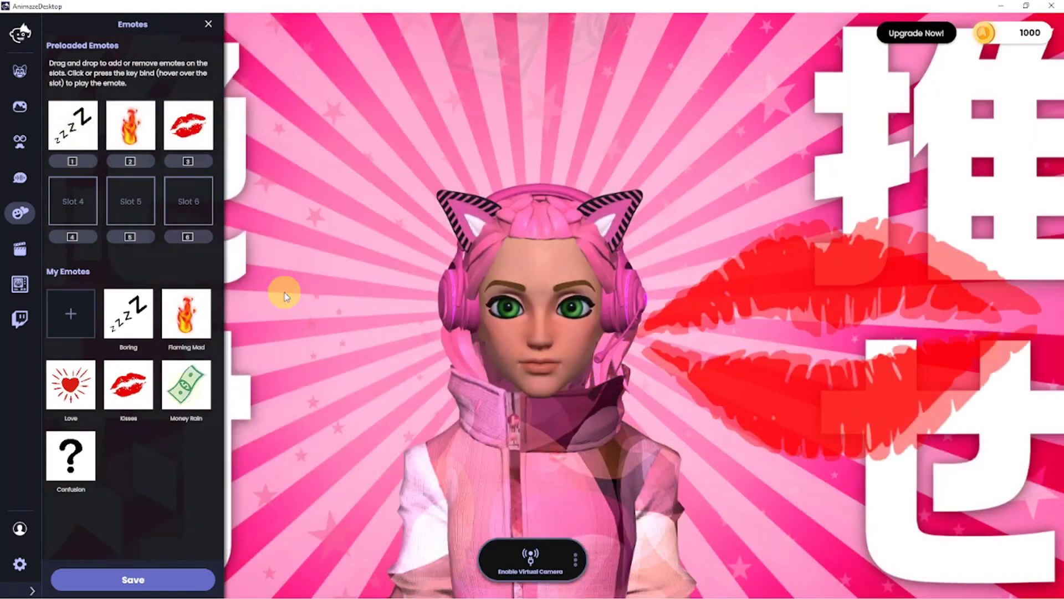
click(186, 395)
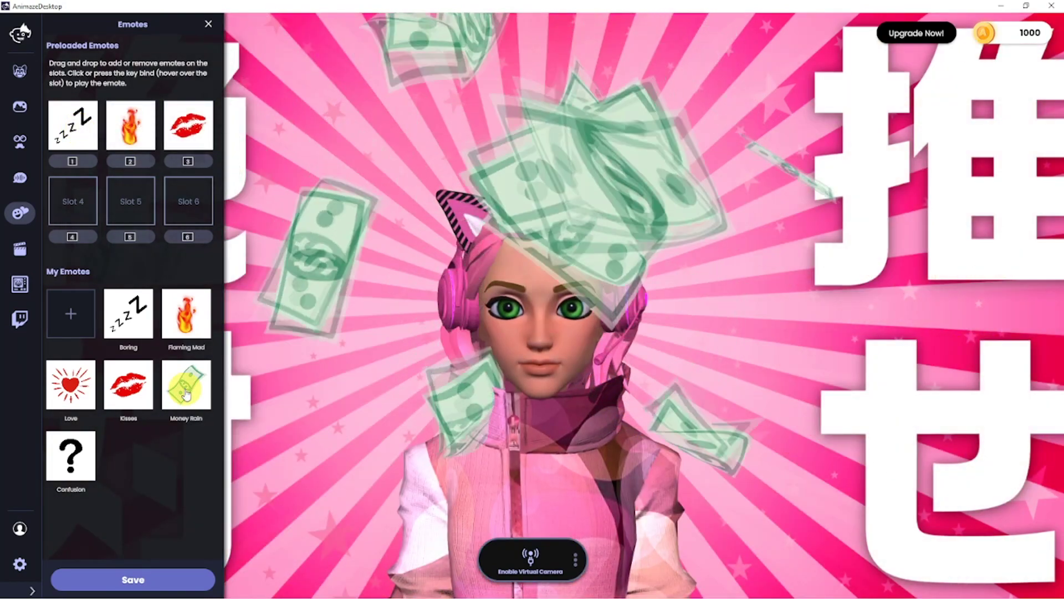
click(75, 465)
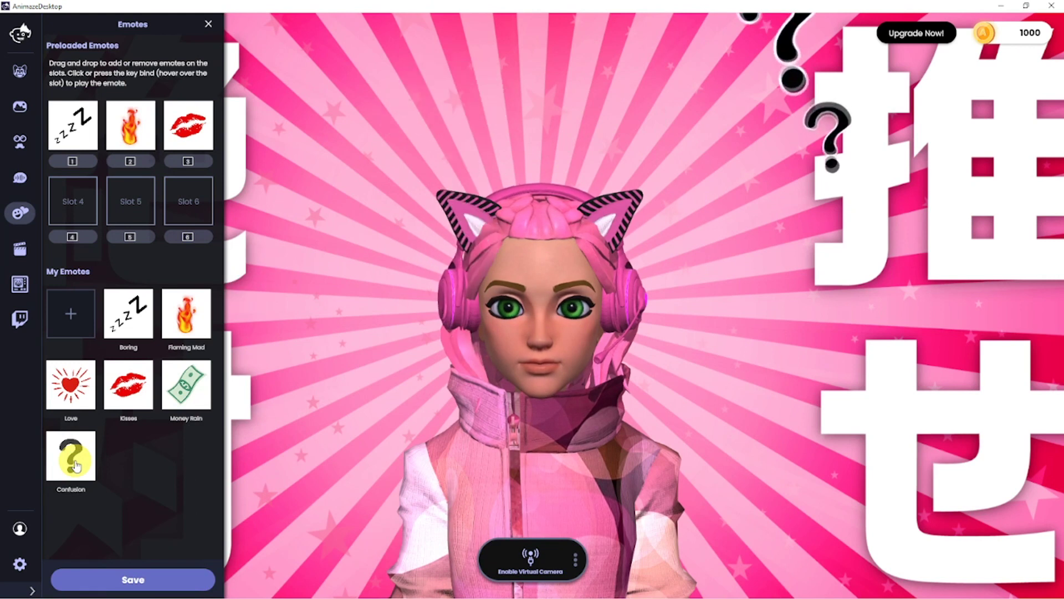
click(22, 254)
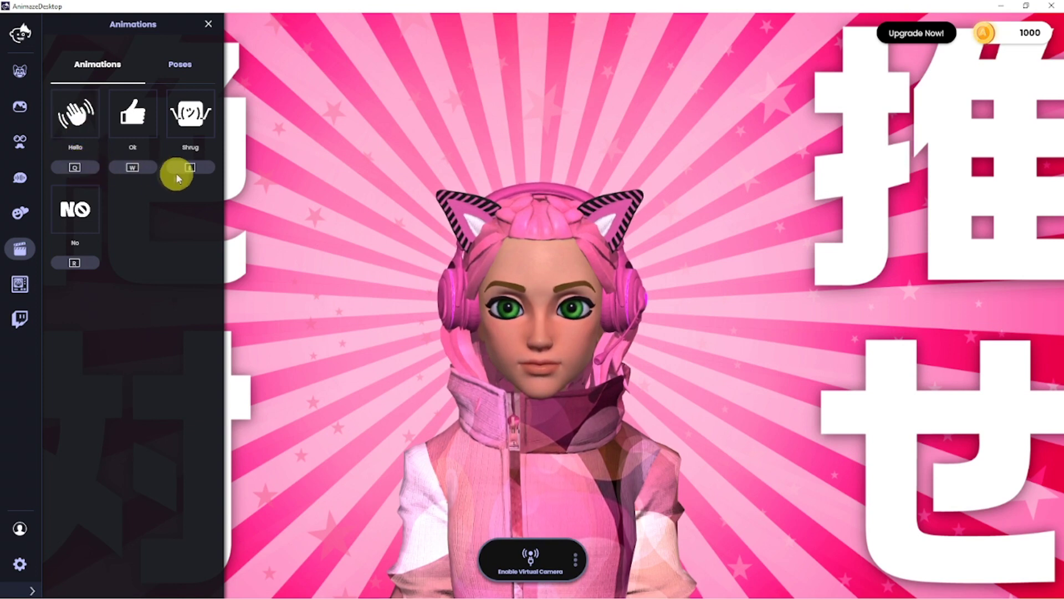
click(81, 258)
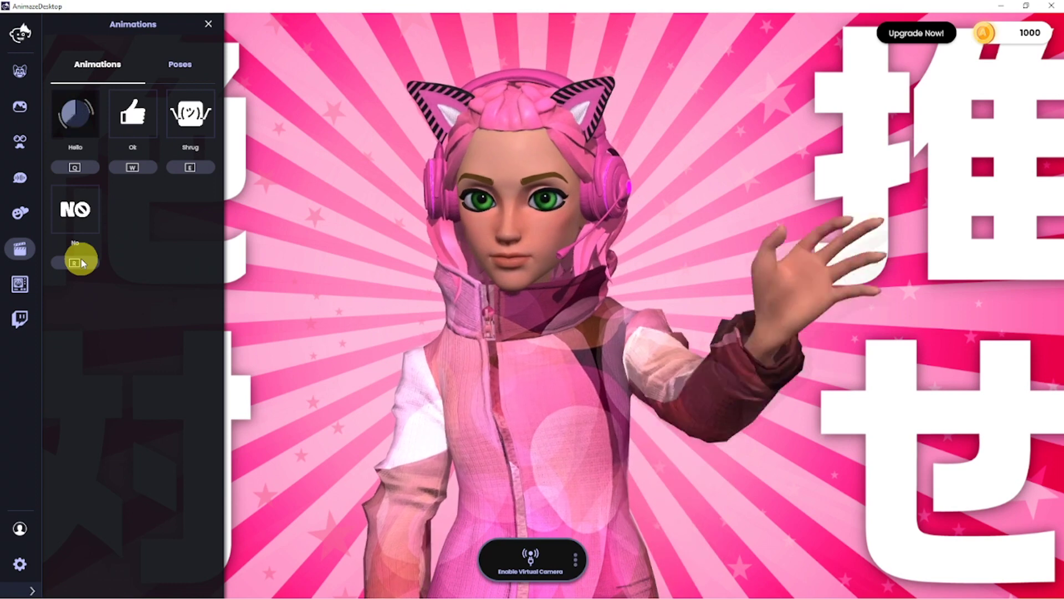
key(w)
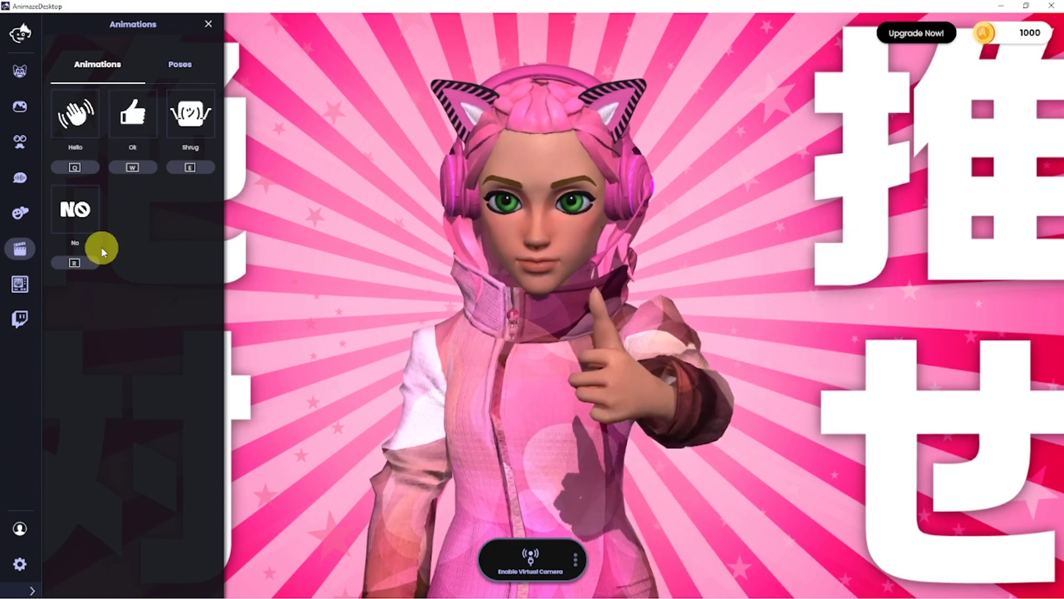
key(e)
key(r)
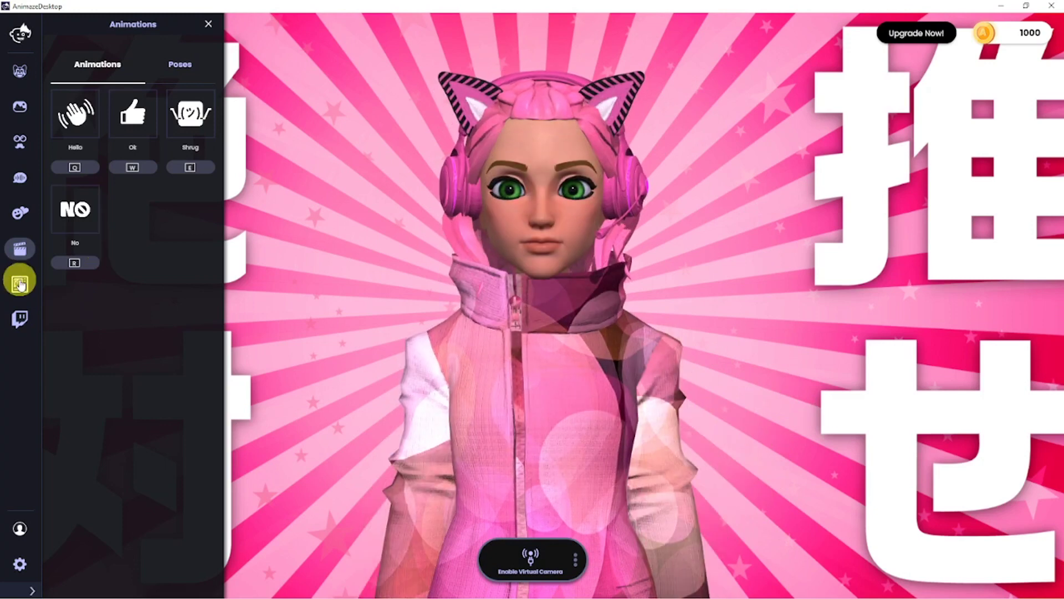
Save the current avatar setup as quick scene 'Pink' in Slot 1.
click(20, 285)
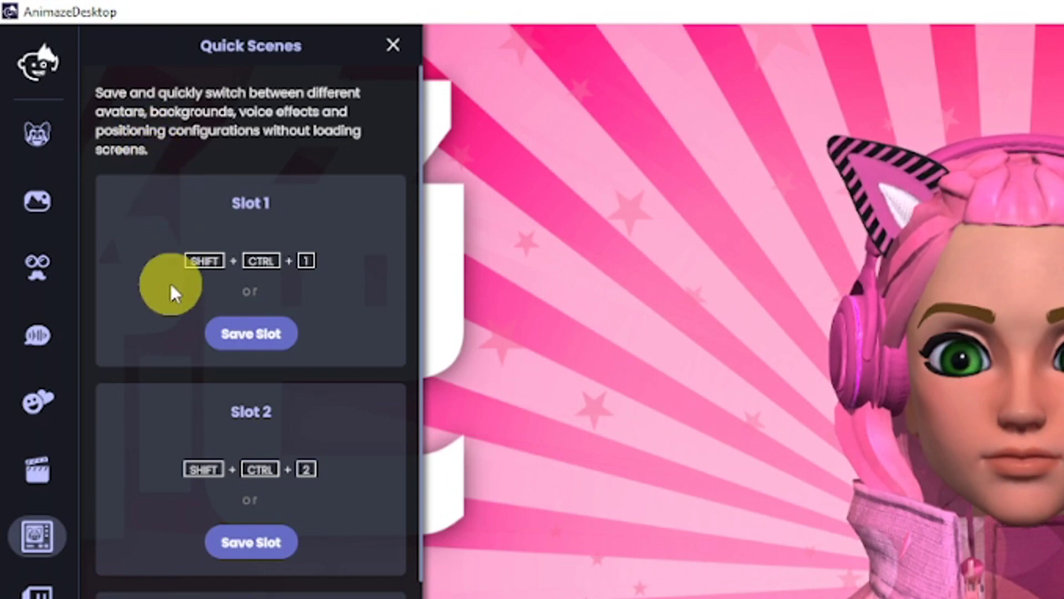
click(251, 333)
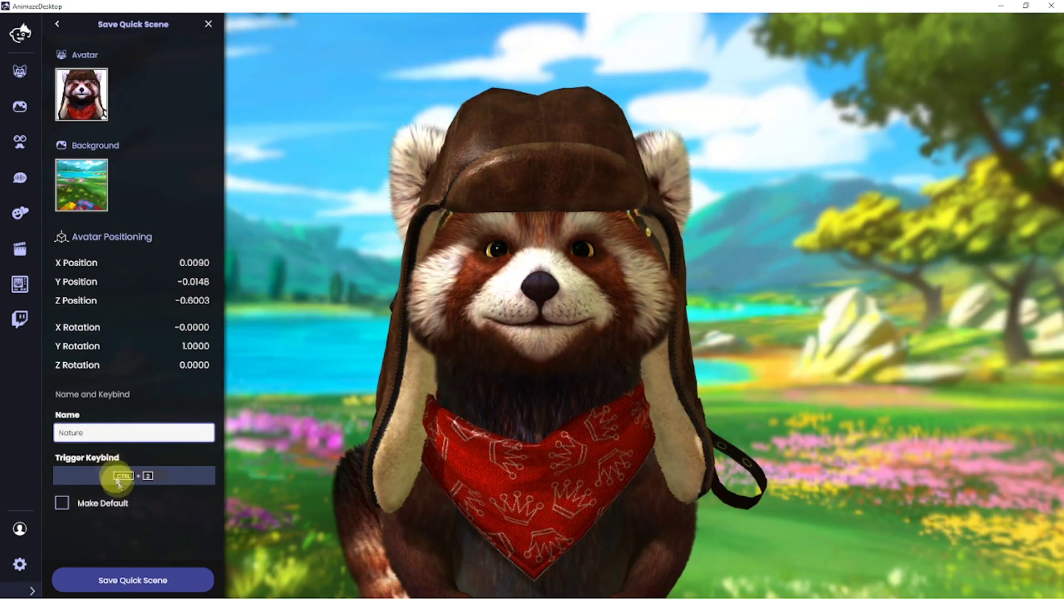
click(119, 577)
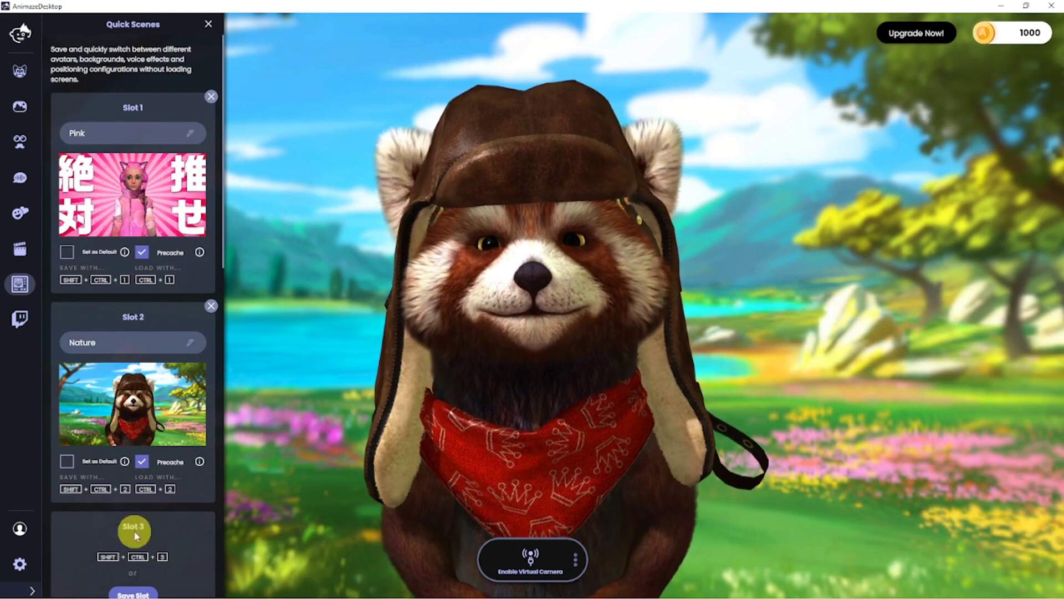
click(21, 320)
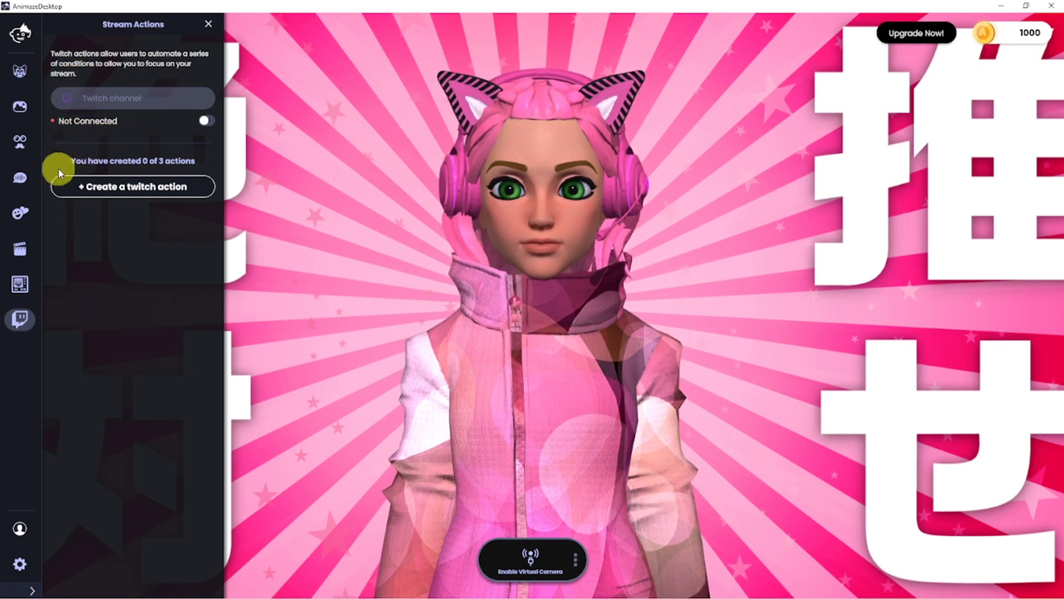
Create a Twitch action triggered on every 1 sub with a 5-second cooldown.
click(112, 191)
click(186, 135)
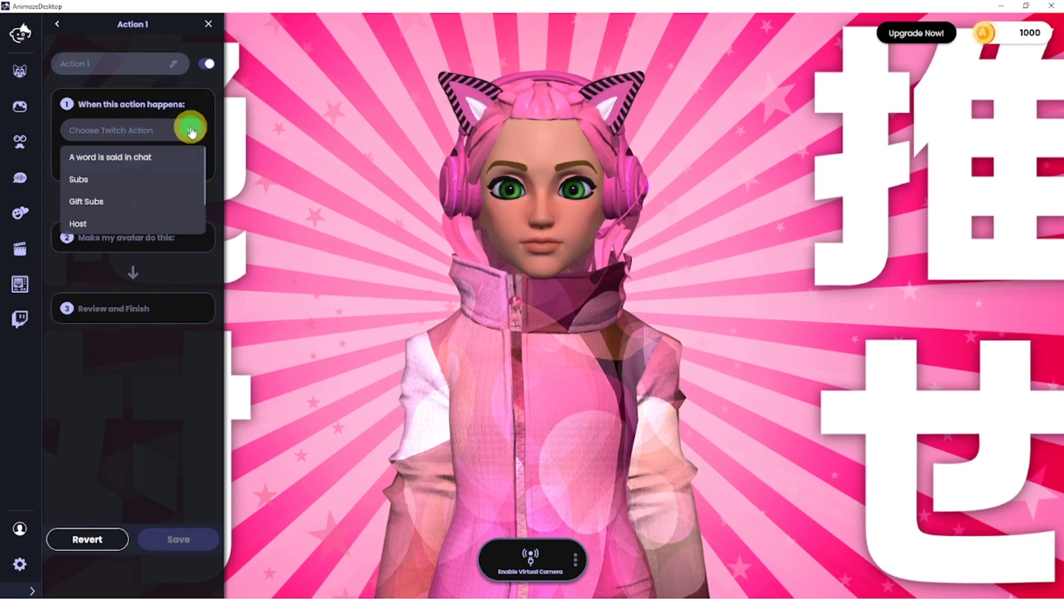
click(155, 178)
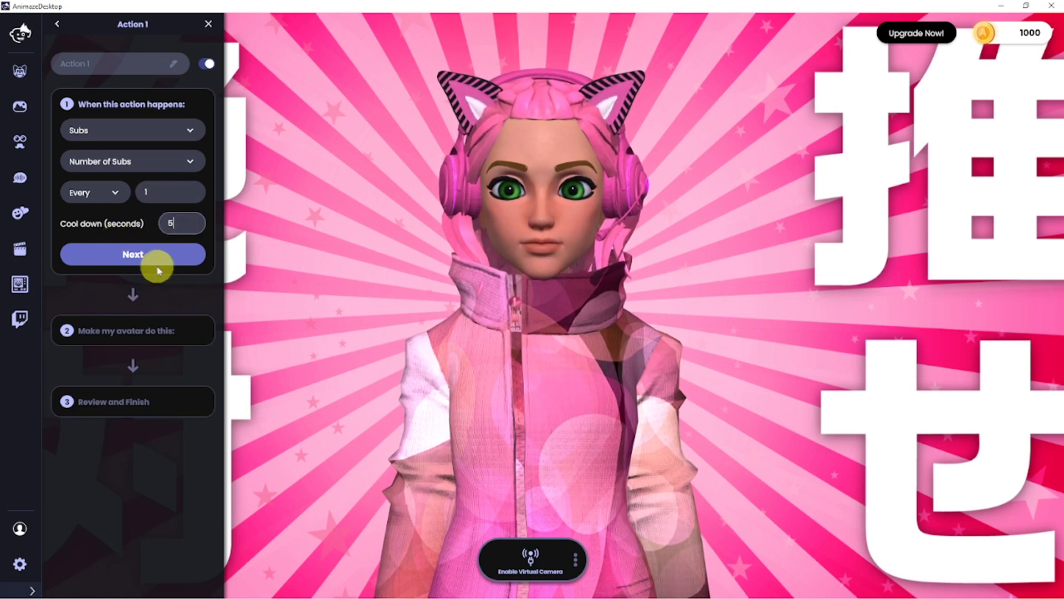
click(156, 265)
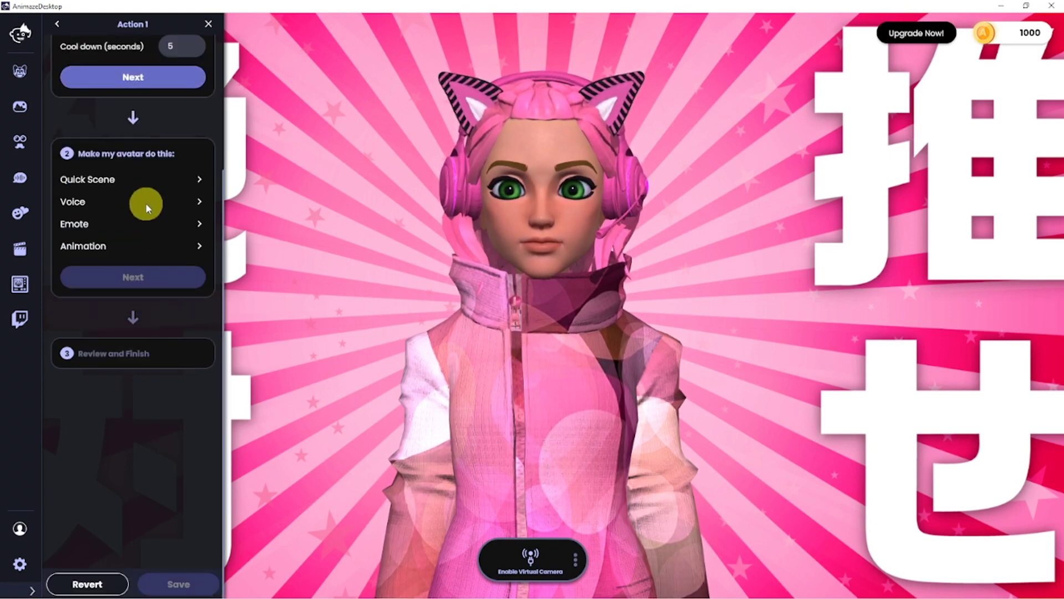
Set the action's reactions to the Love emote and the Ok animation.
click(145, 223)
click(190, 75)
click(133, 583)
click(190, 306)
click(131, 83)
click(134, 583)
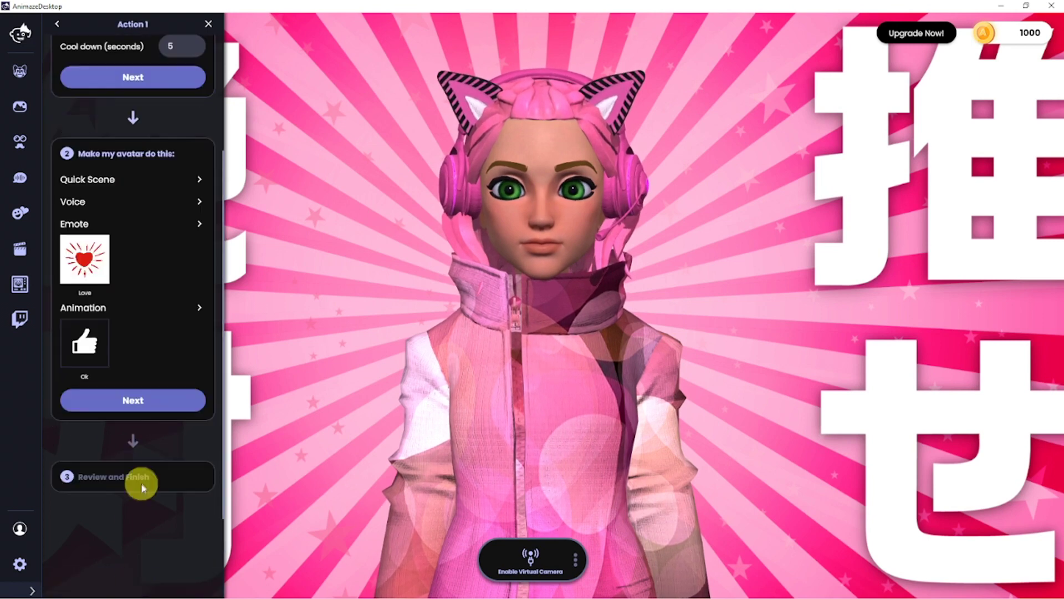
click(133, 400)
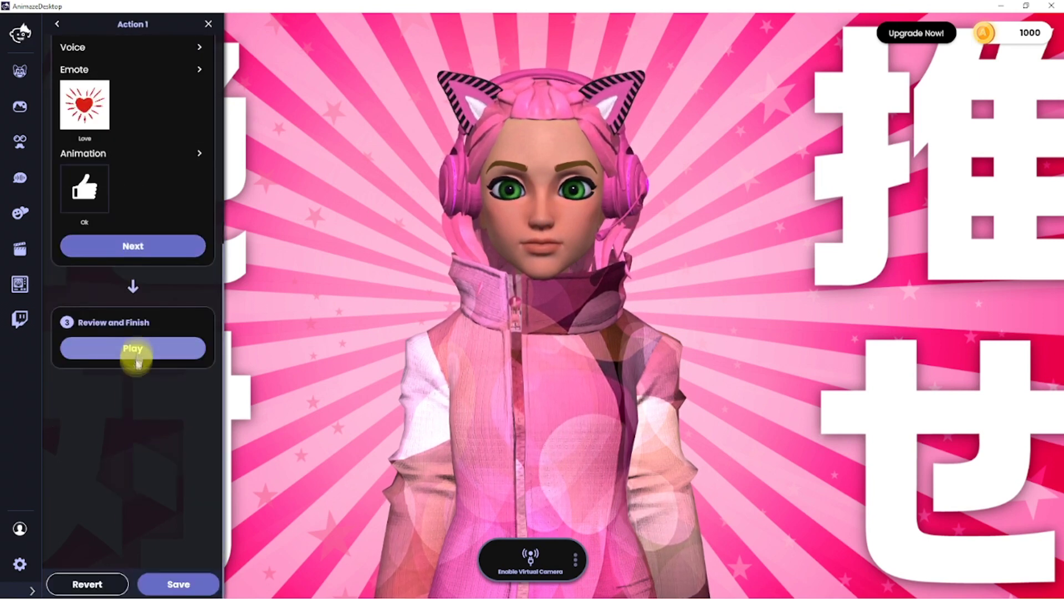
Preview the reaction on the avatar and save it as Action 1.
click(137, 350)
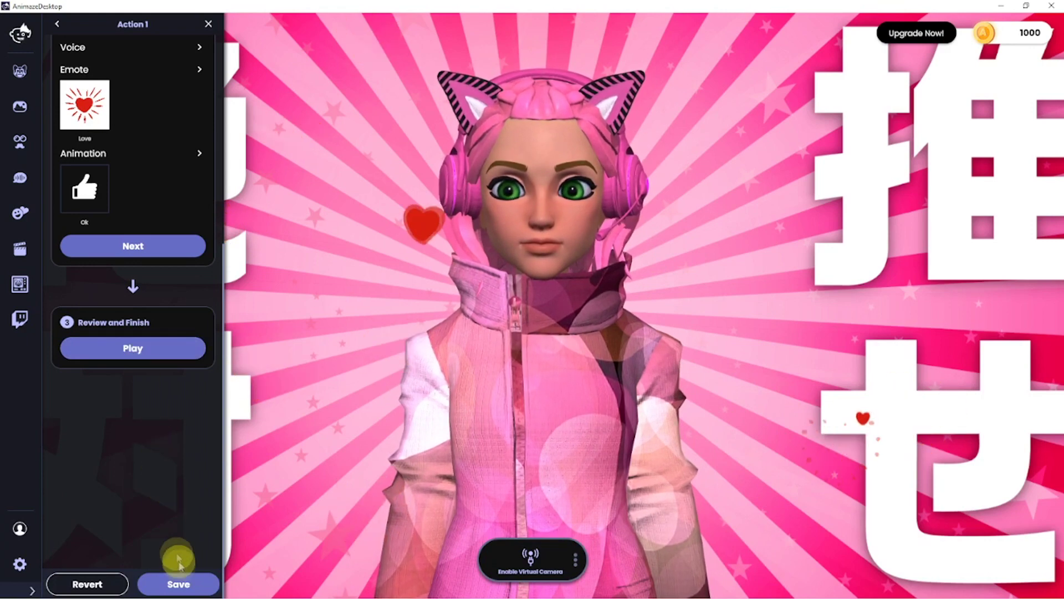
click(182, 585)
click(559, 396)
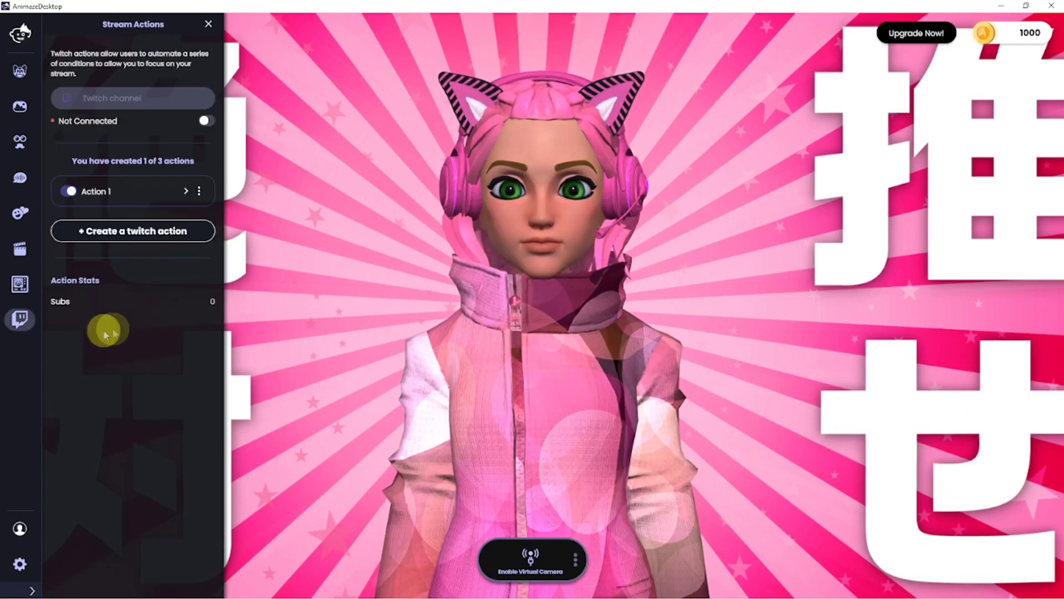
click(19, 319)
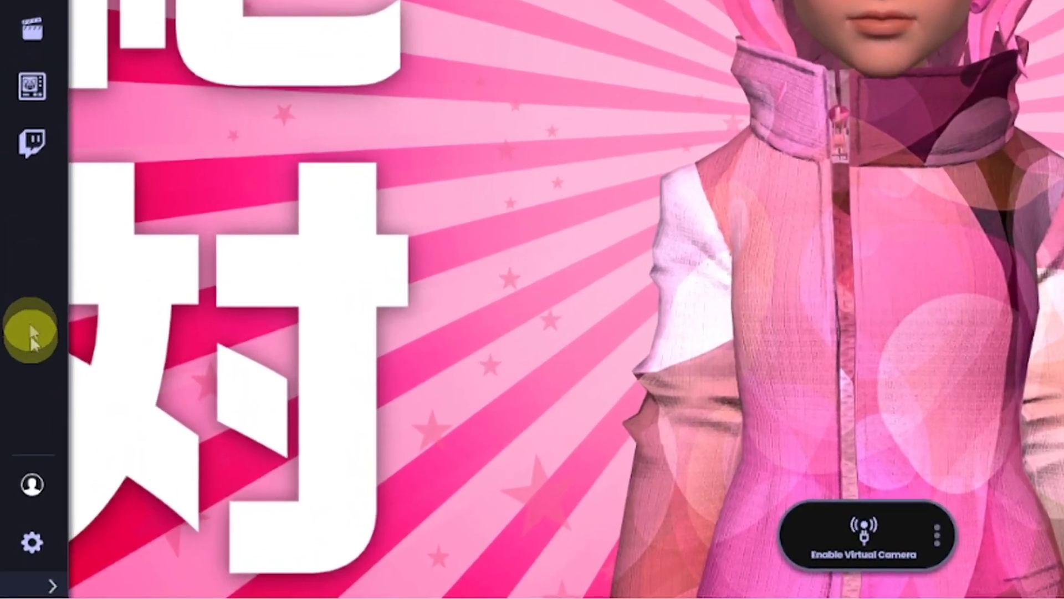
Look through Video Graphics and Audio settings, then view Language with English (US) kept.
click(31, 541)
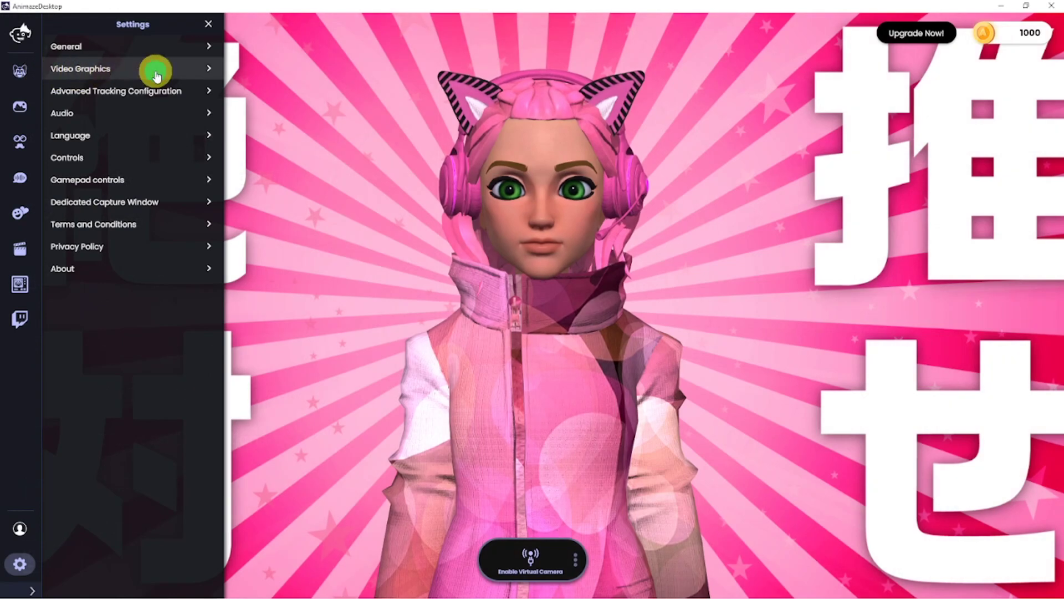
click(157, 69)
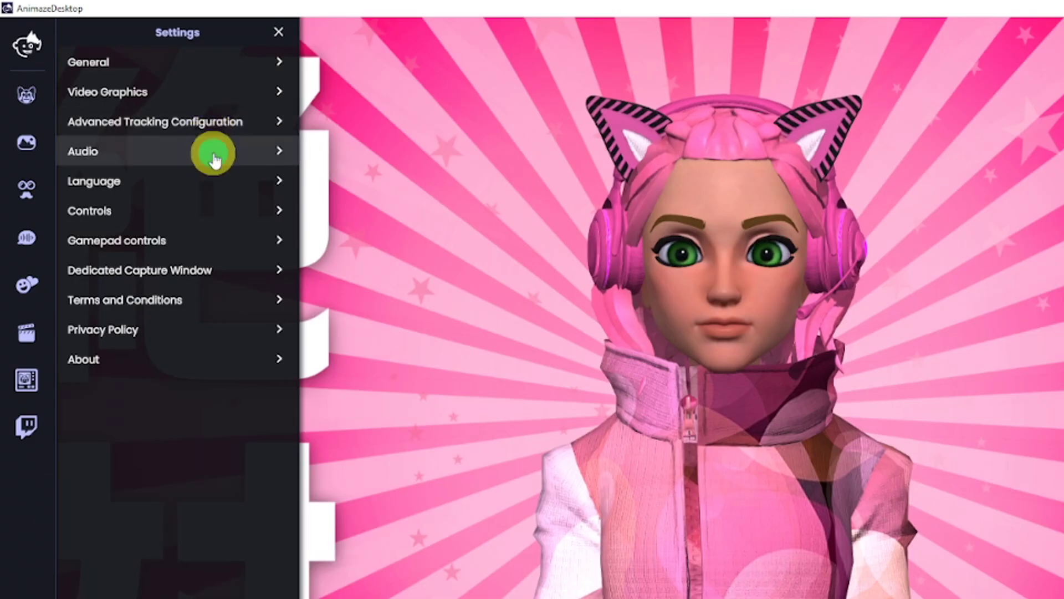
click(215, 160)
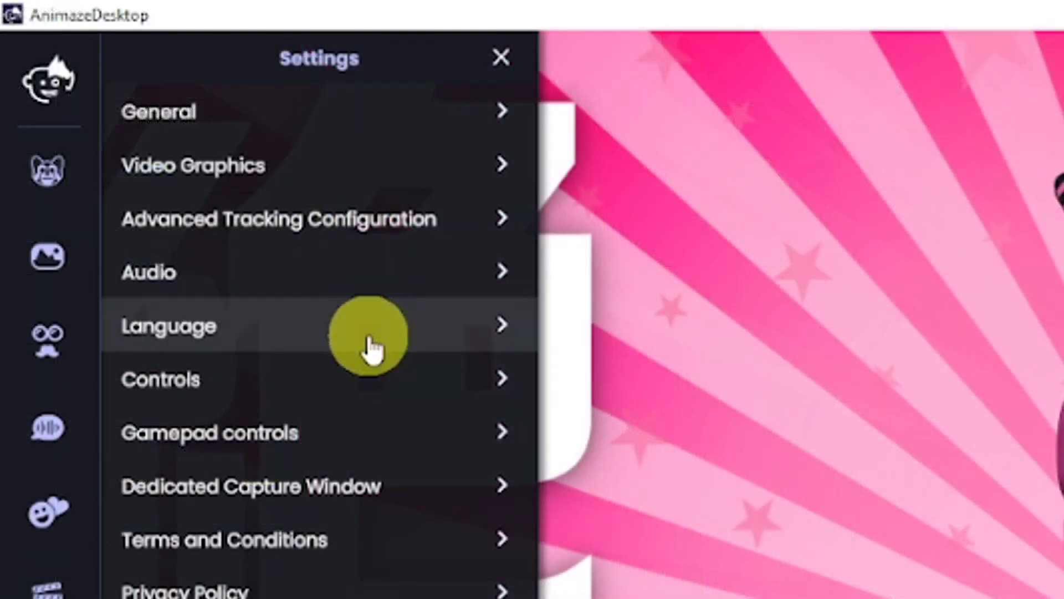
click(445, 340)
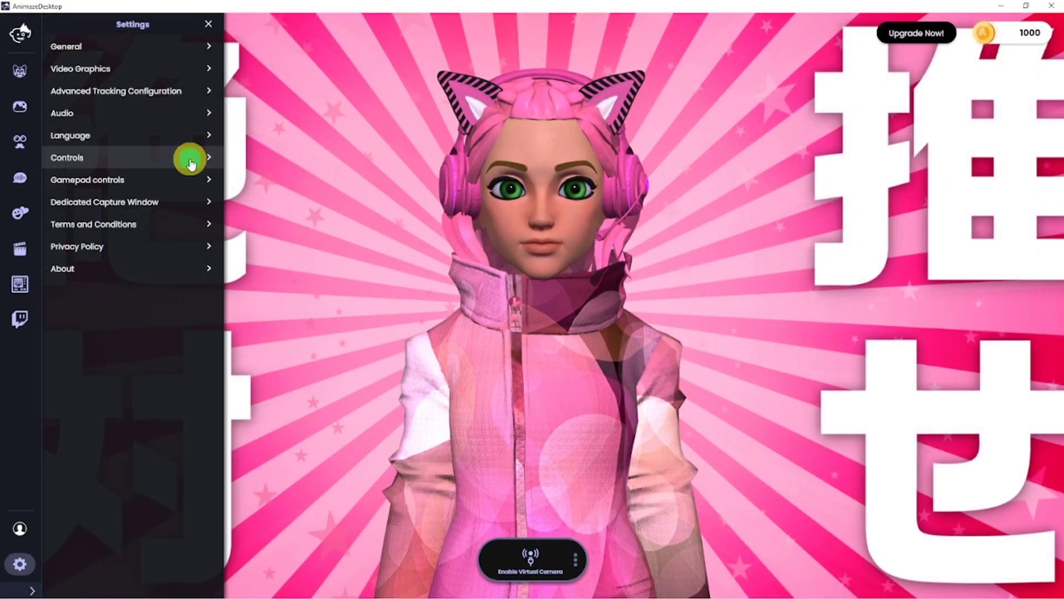
Scroll through the Controls key bindings for moving, rotating, zooming and animating the avatar.
click(188, 161)
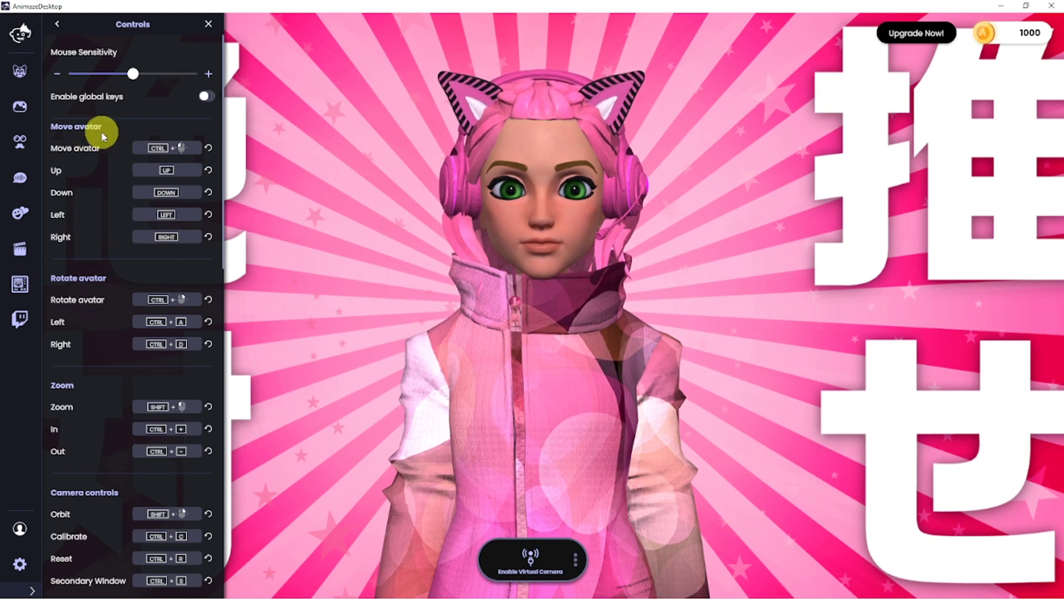
scroll(114, 238, down, 3)
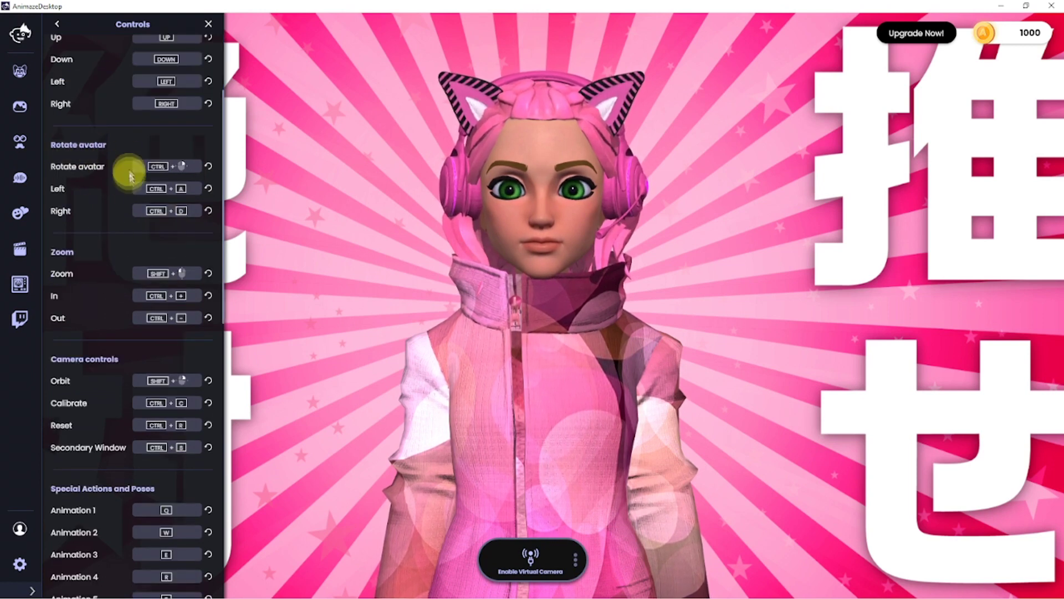
scroll(185, 223, down, 3)
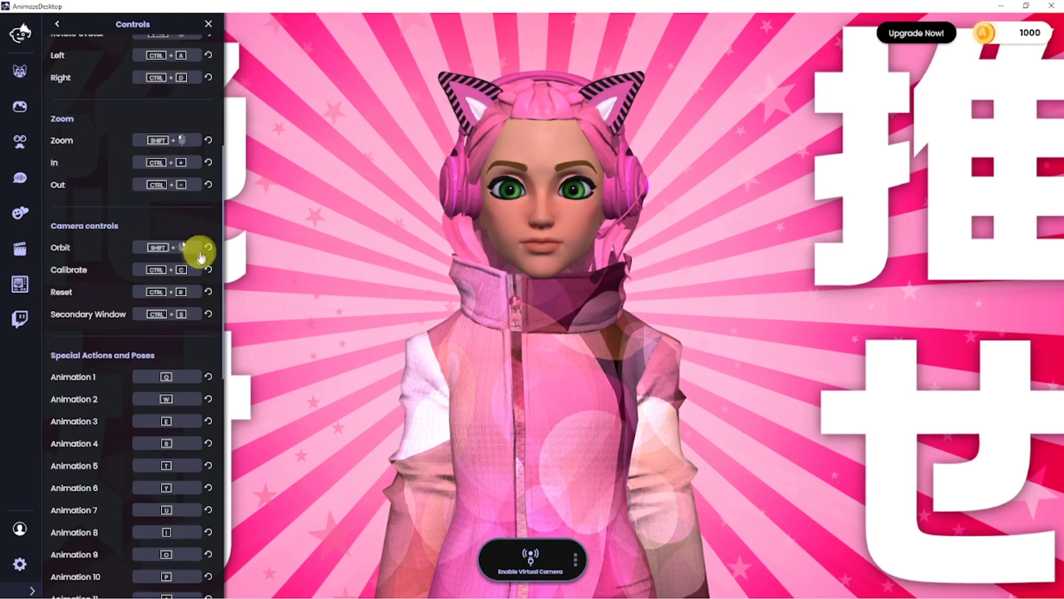
scroll(126, 261, down, 12)
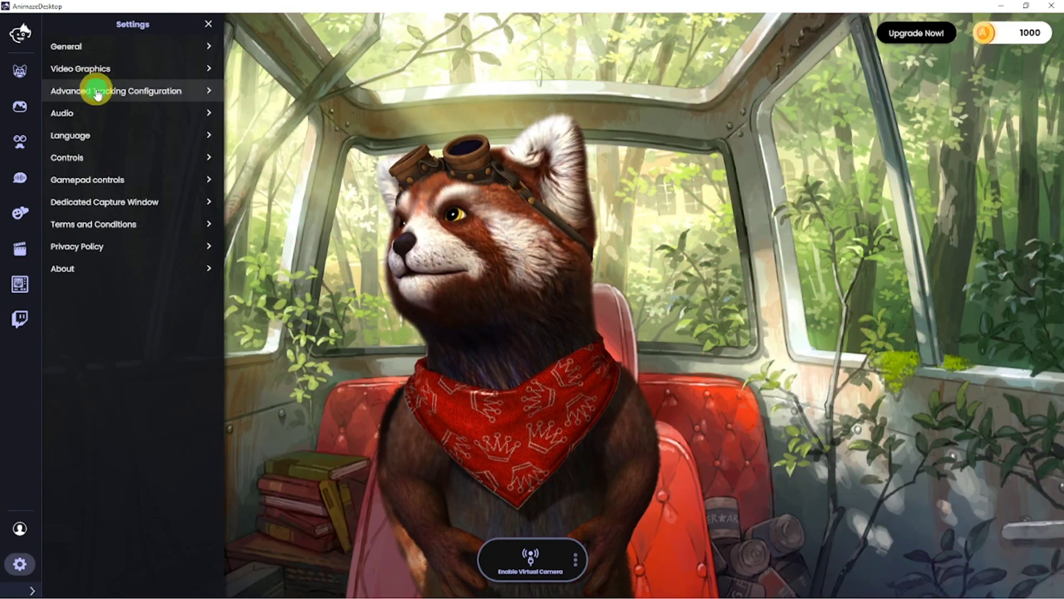
Review the Eyes settings in Advanced Tracking Configuration.
click(97, 95)
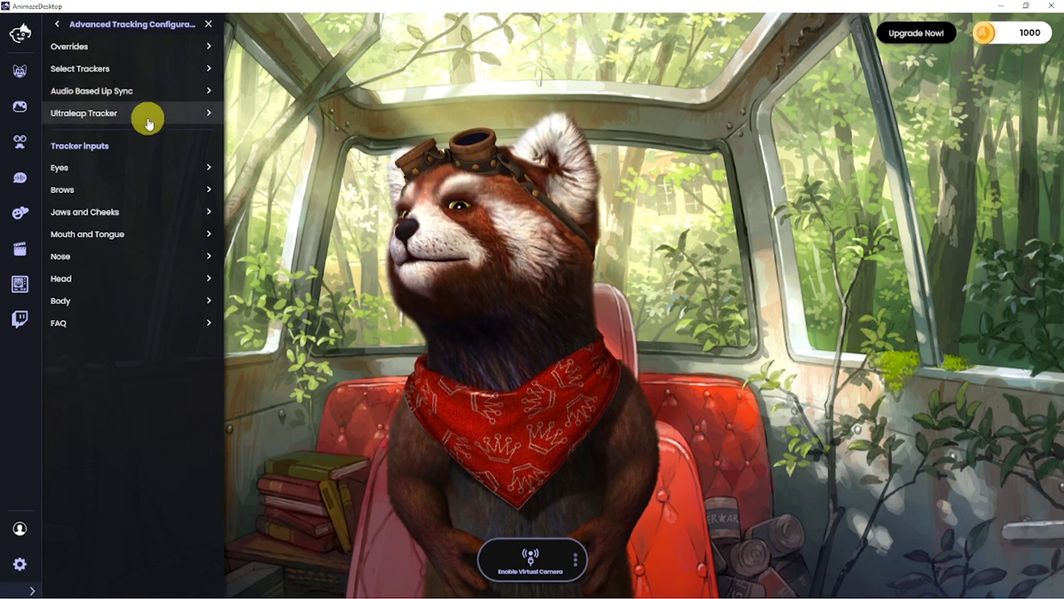
click(151, 180)
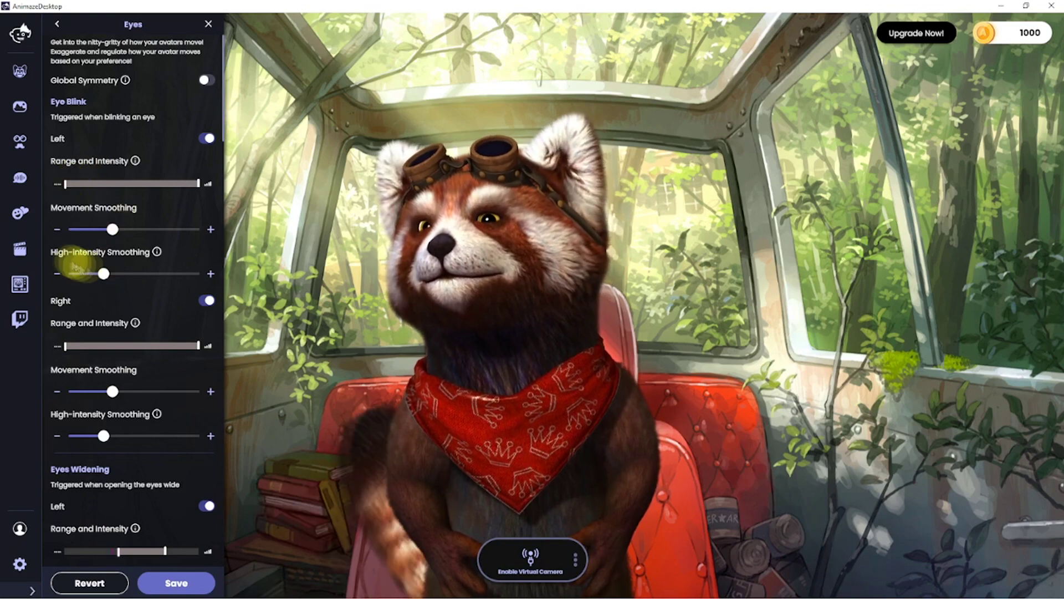
scroll(81, 362, down, 8)
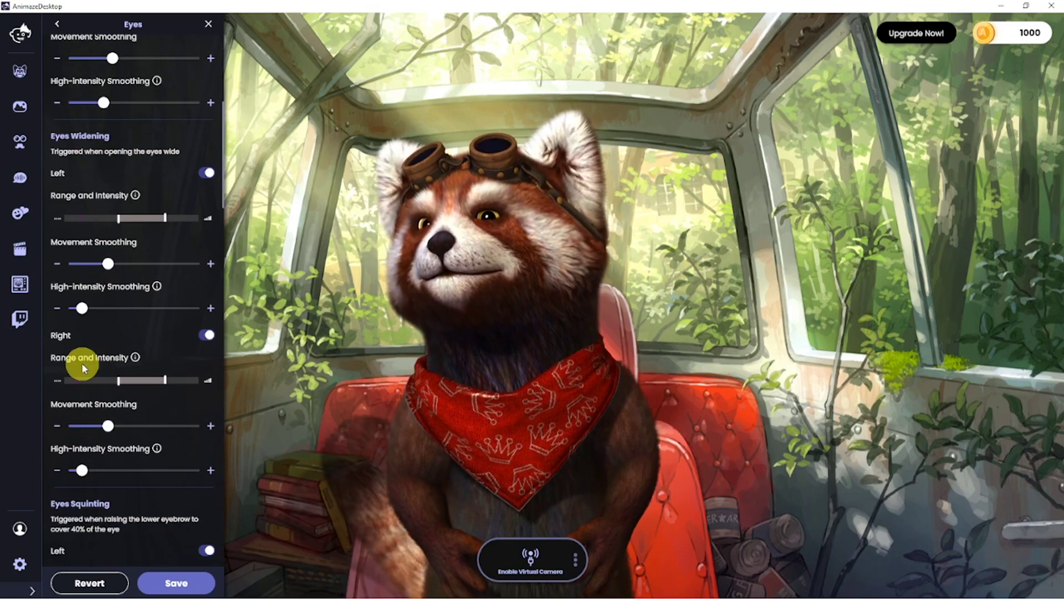
scroll(113, 188, up, 3)
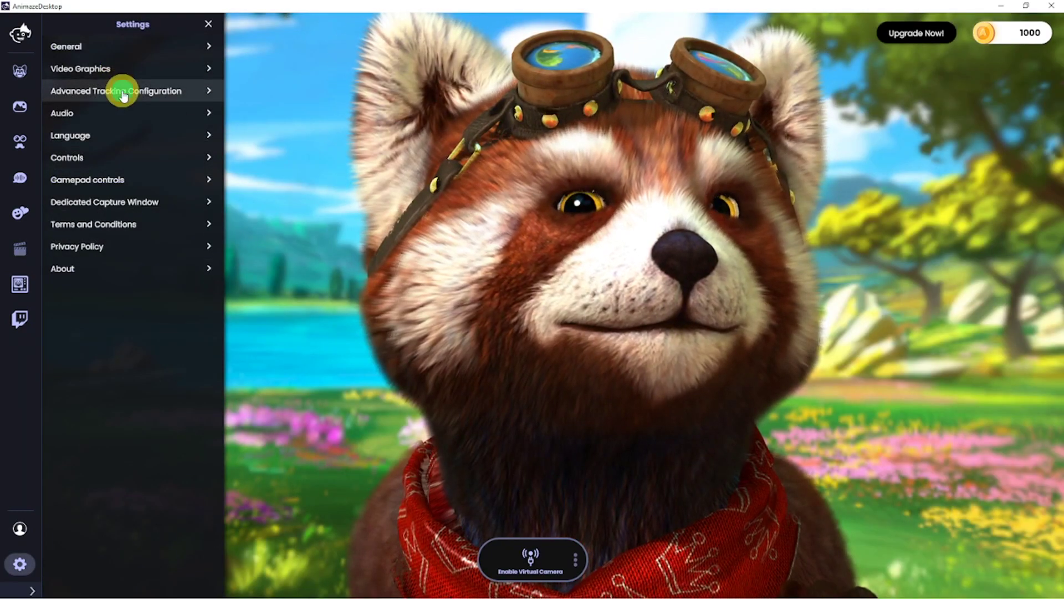
Go back and show the tracker list with Default and Criware lip sync connected.
click(123, 95)
click(108, 70)
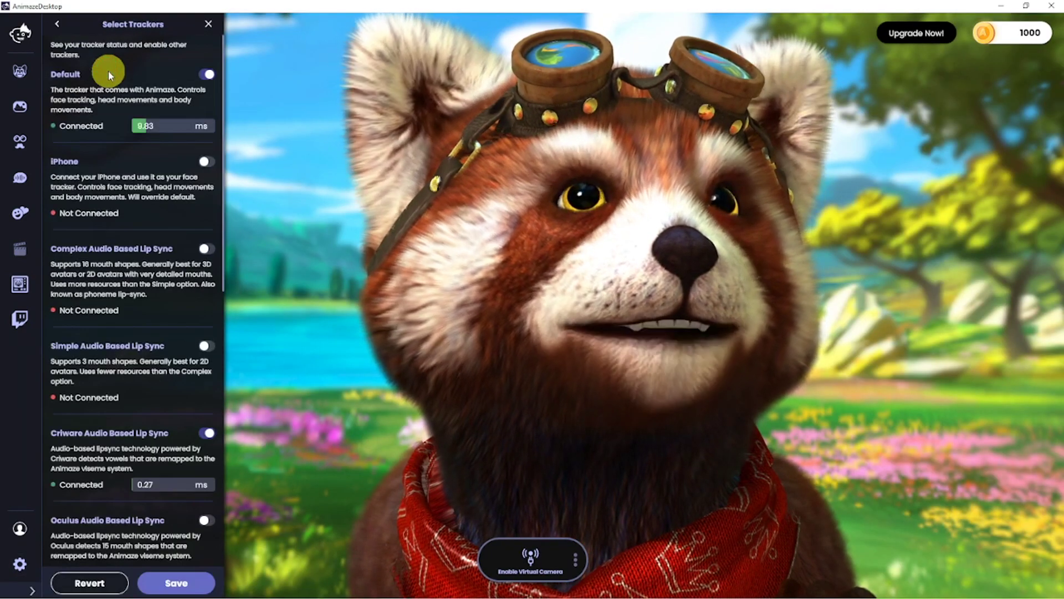
scroll(97, 321, down, 10)
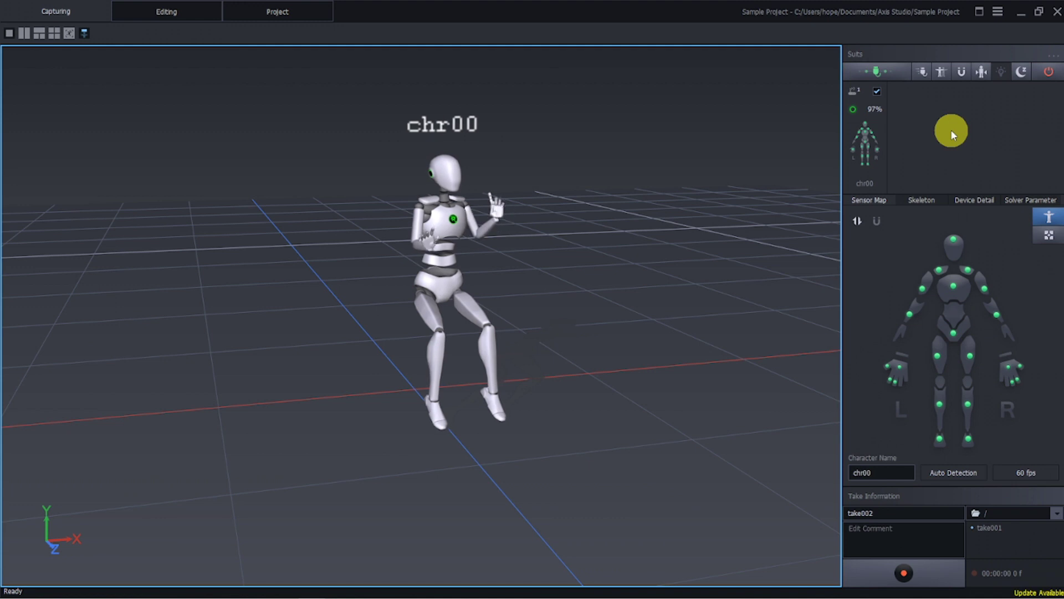
Bring up the BVH Broadcasting options in Axis Studio's settings.
click(999, 8)
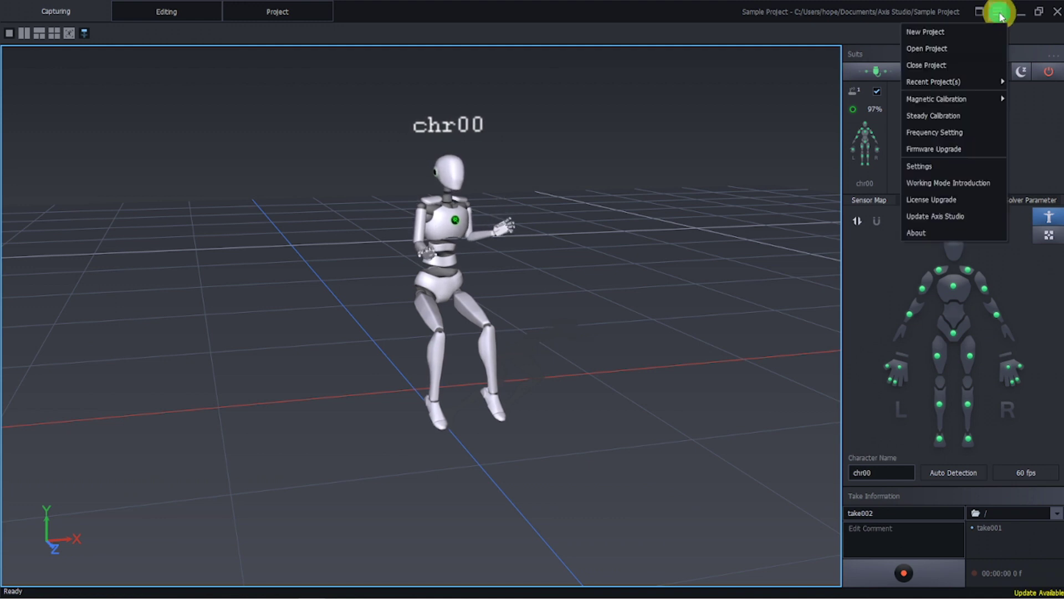
click(926, 167)
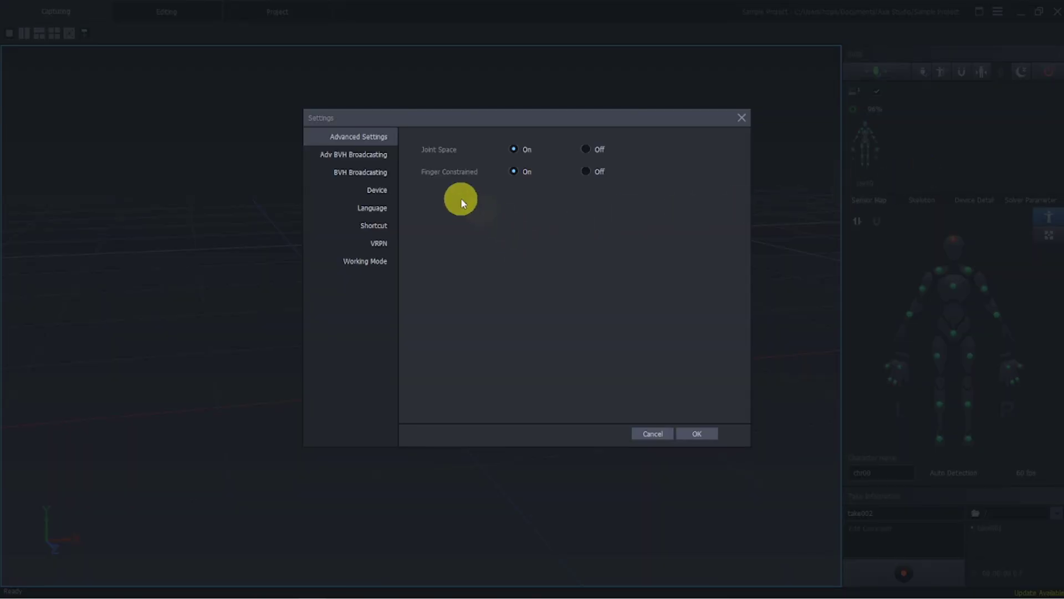
click(360, 172)
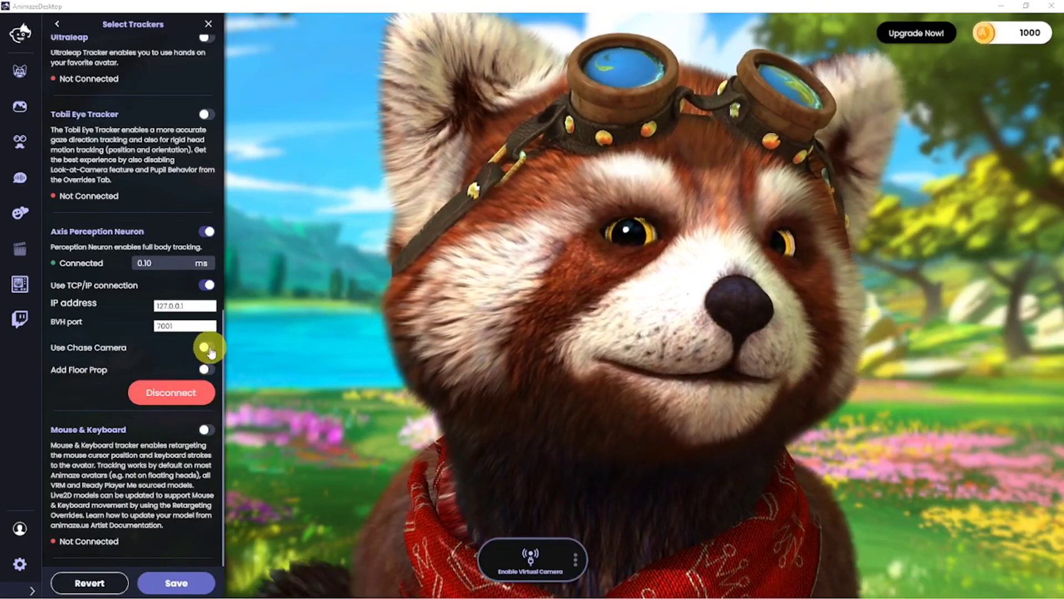
Enable the chase camera and set Axis Studio's yaw to 190 so the red panda faces forward.
click(206, 348)
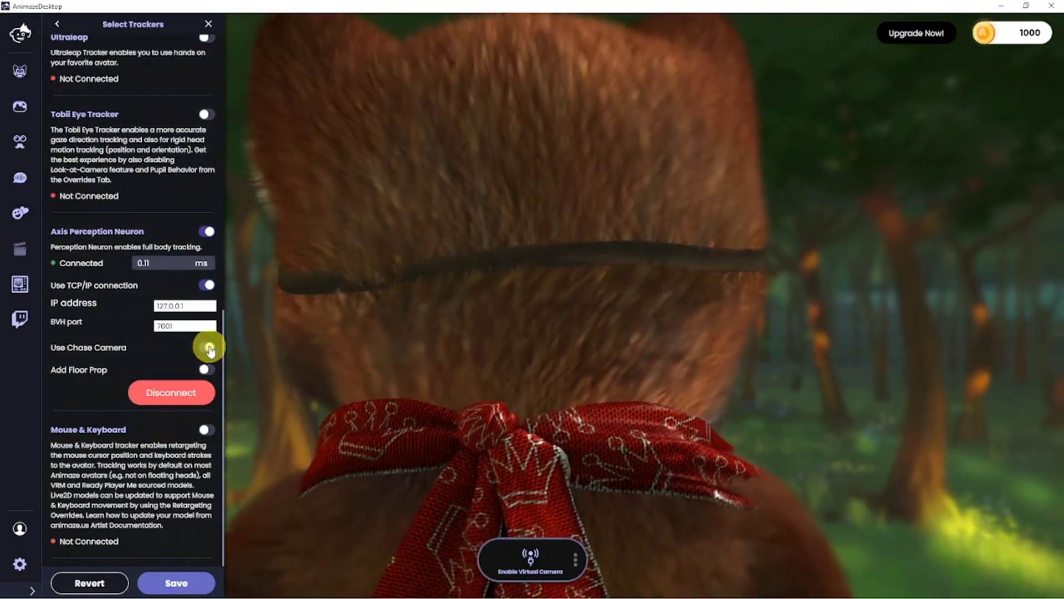
click(572, 401)
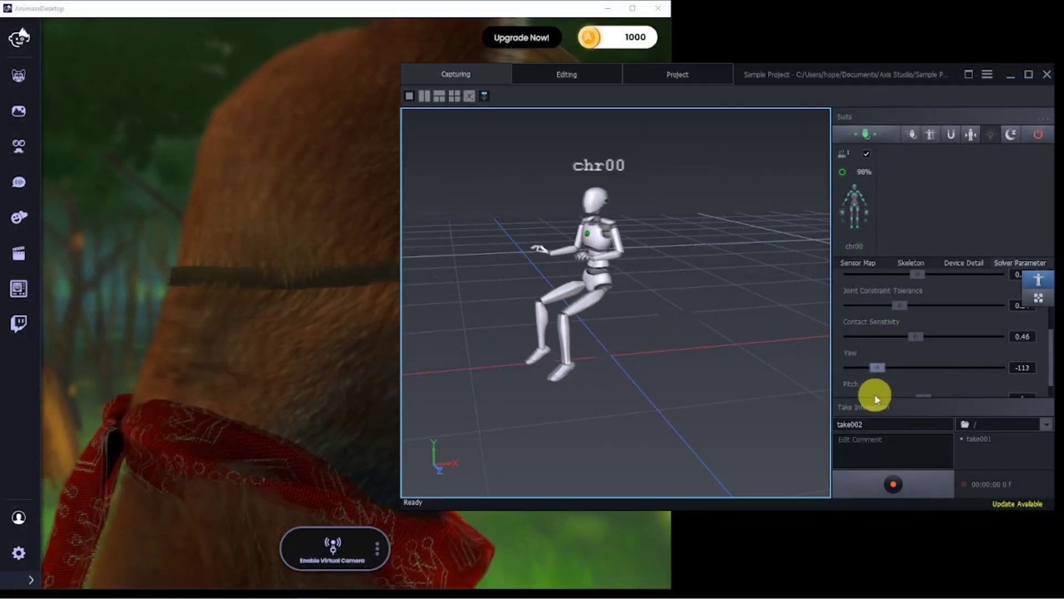
drag(909, 397, 982, 397)
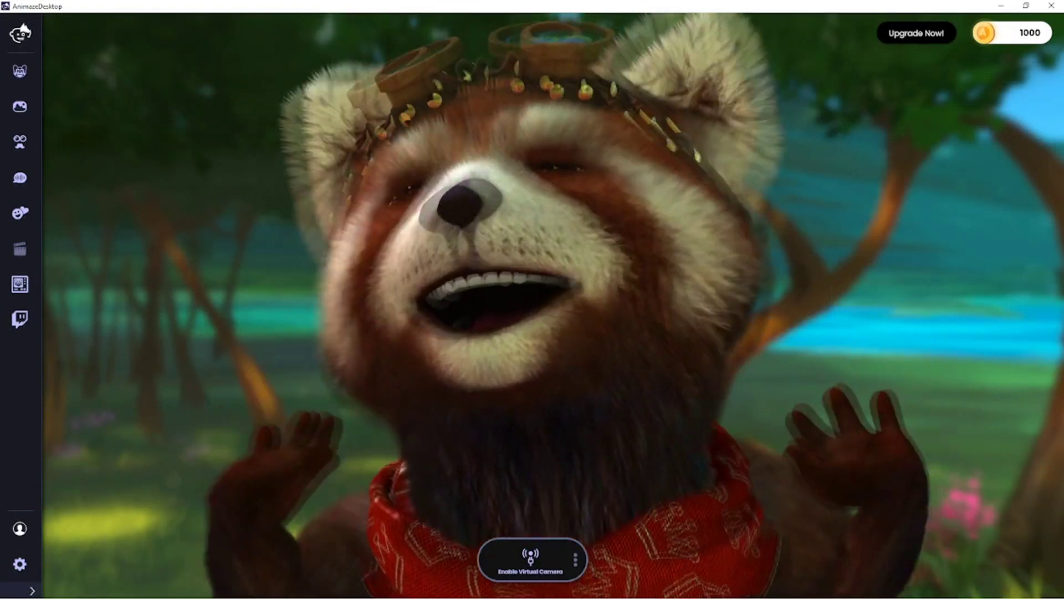